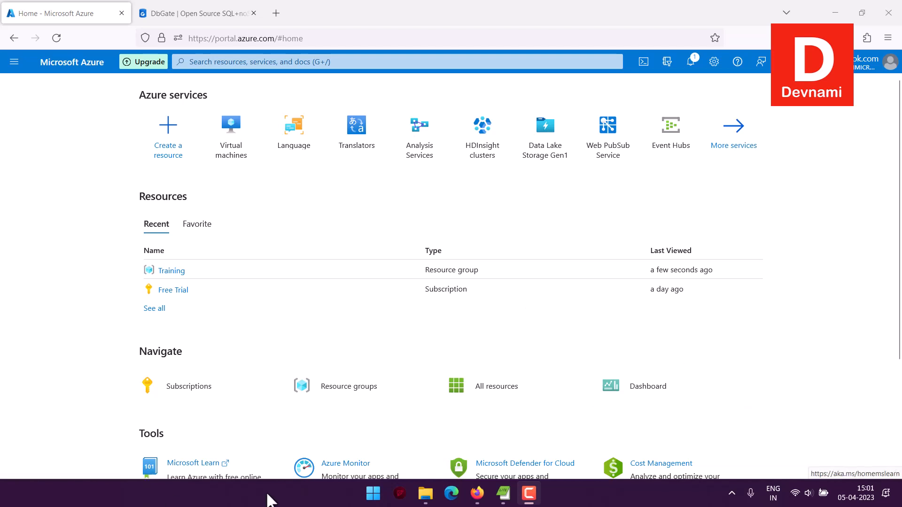
- Look over the DbGate website's introduction and its carousel of product screenshots
click(187, 14)
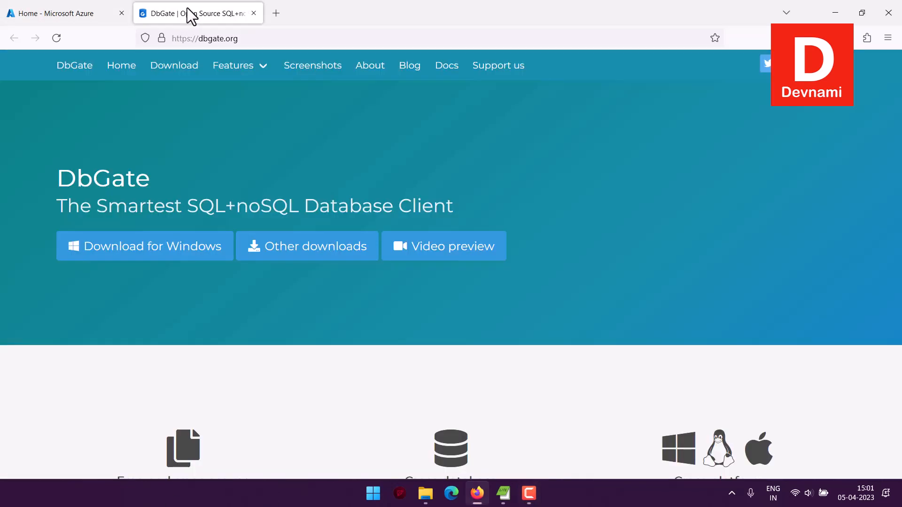
drag(229, 213, 79, 210)
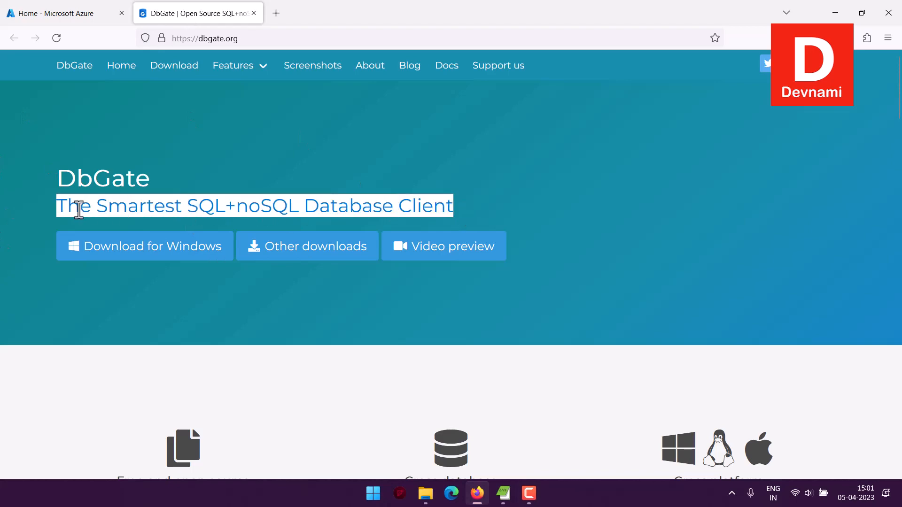
click(79, 210)
scroll(72, 209, down, 10)
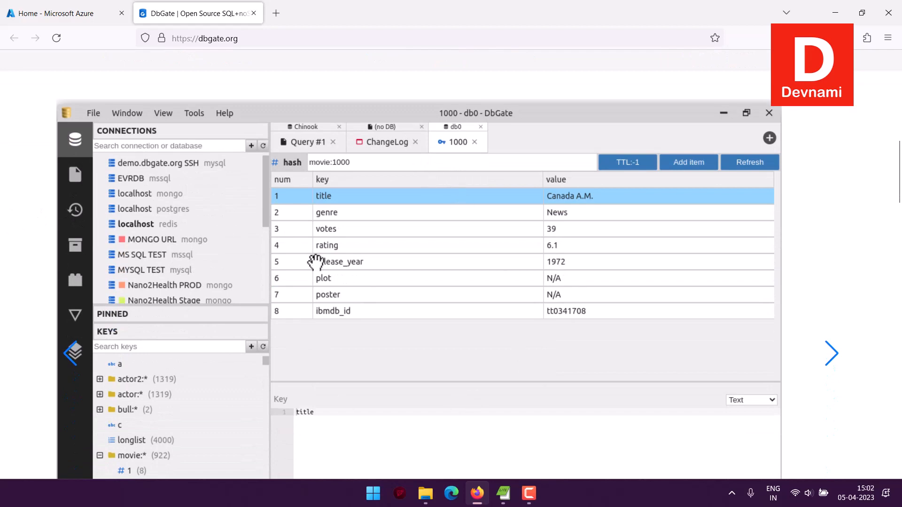
click(835, 360)
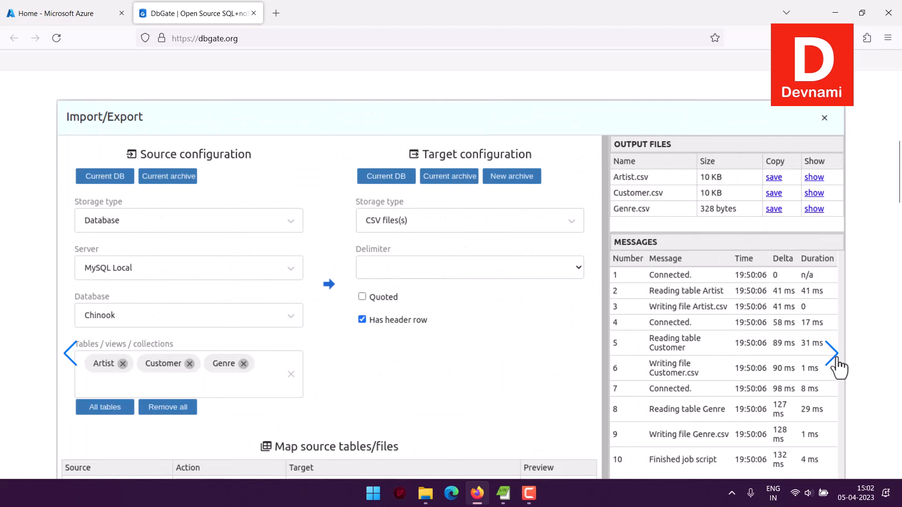
click(835, 360)
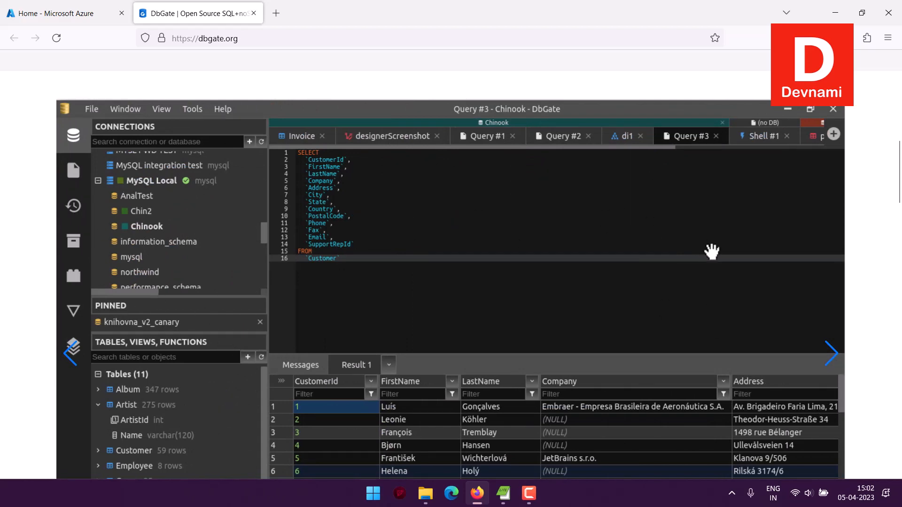
click(836, 357)
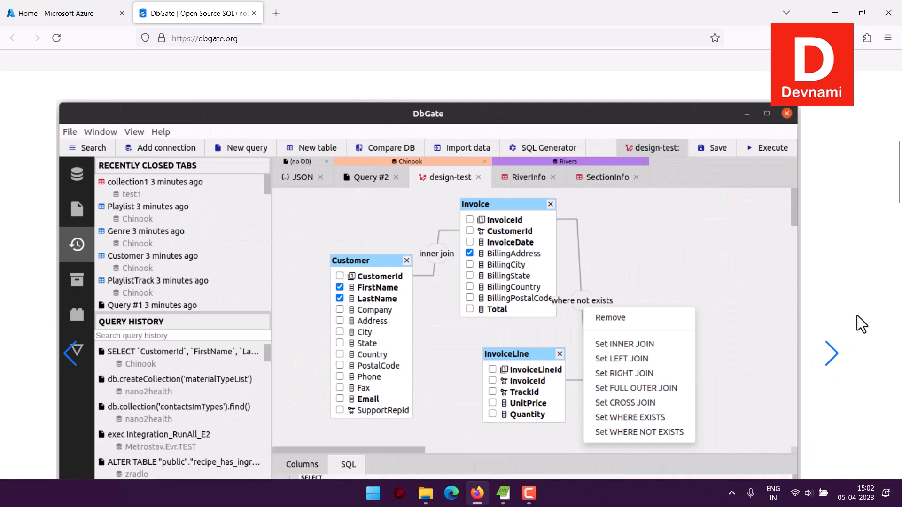
click(836, 360)
scroll(467, 276, up, 15)
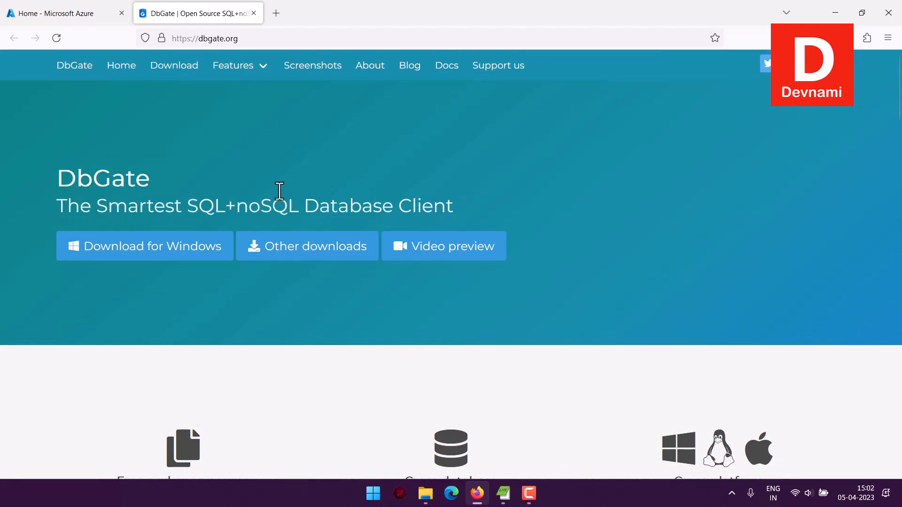
- Switch to the Azure portal and start creating an Azure Cache for Redis from the Databases category of all services
click(51, 16)
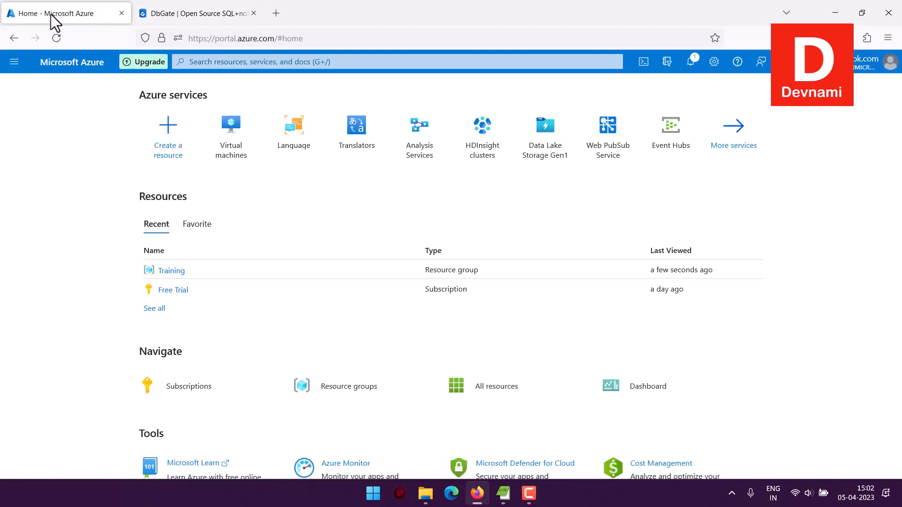
click(14, 62)
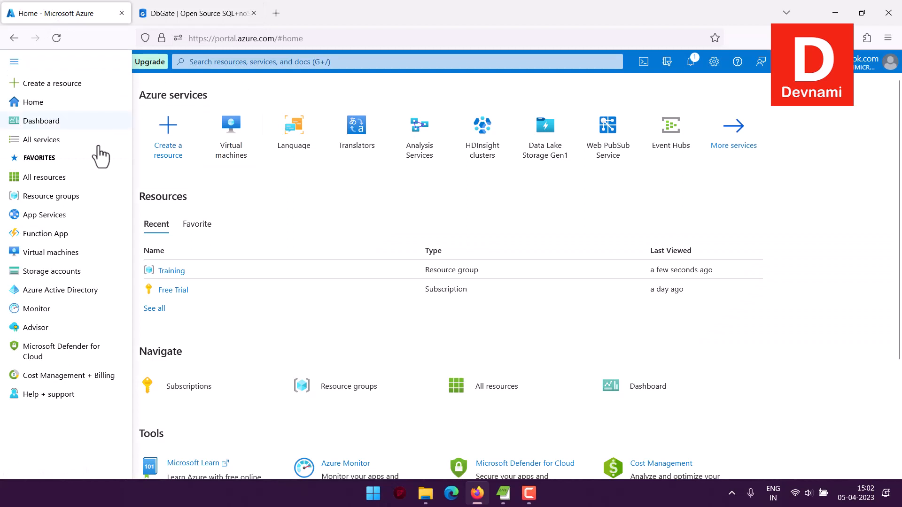
click(82, 139)
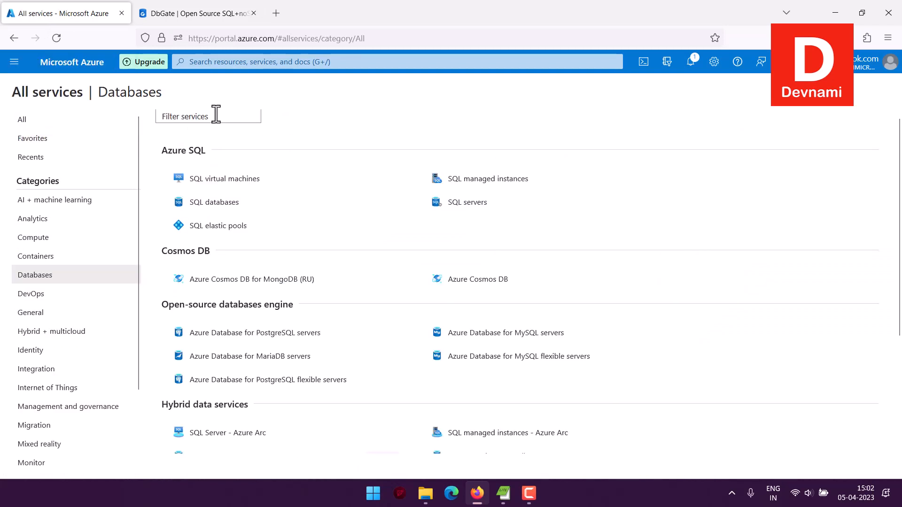
scroll(410, 187, down, 3)
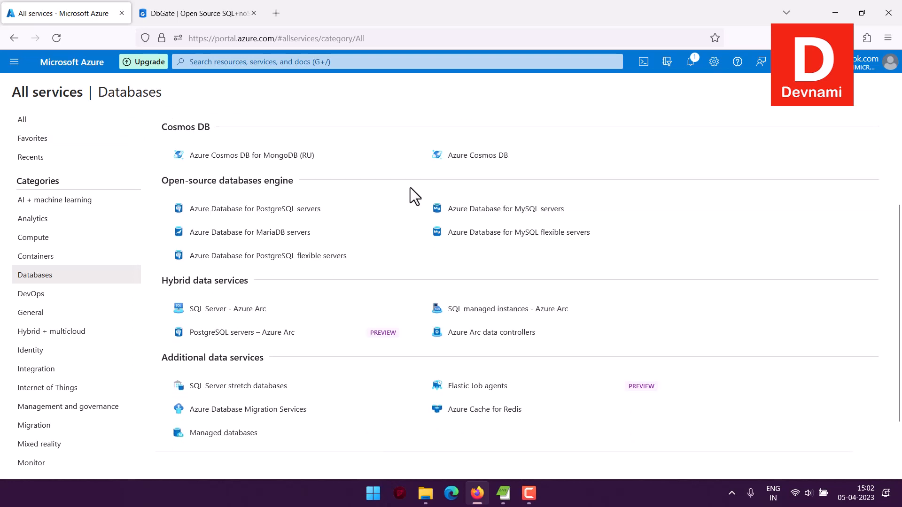
scroll(410, 188, down, 1)
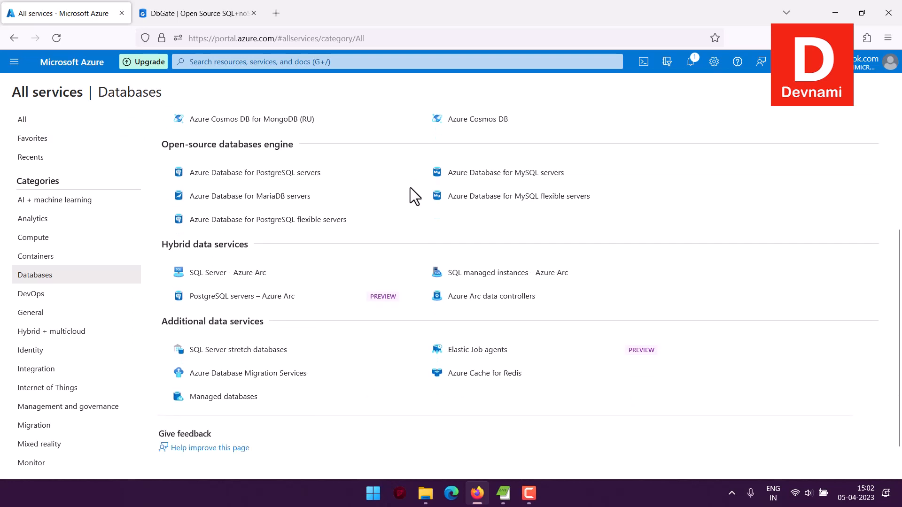
click(491, 378)
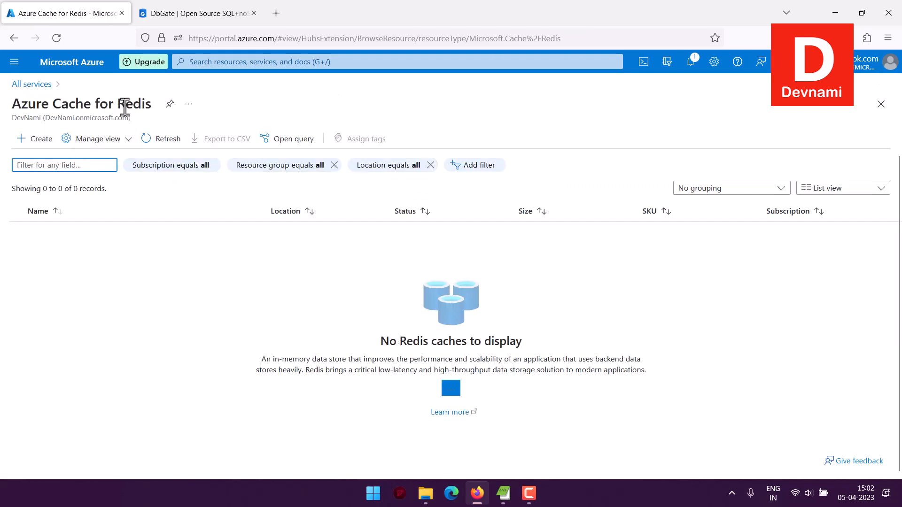
click(34, 141)
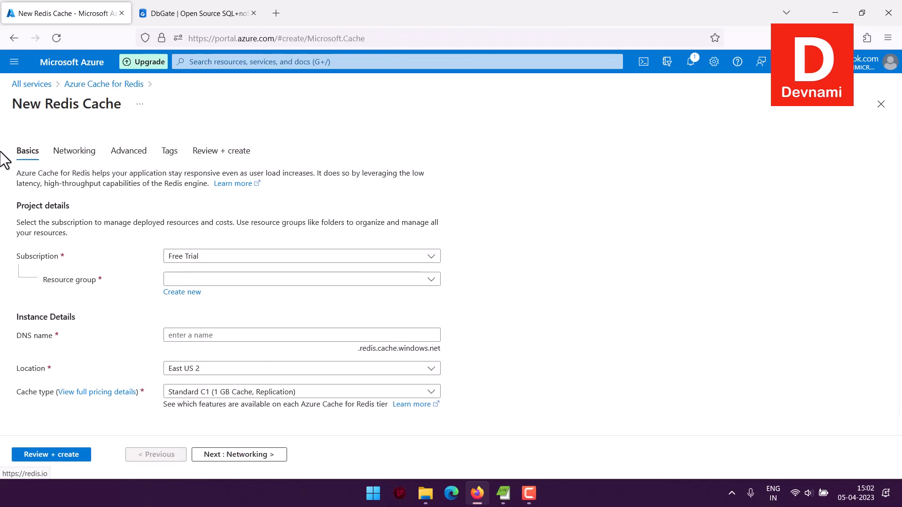
- Select the Free Trial subscription and the Training resource group, and open the DNS name for entry
click(194, 258)
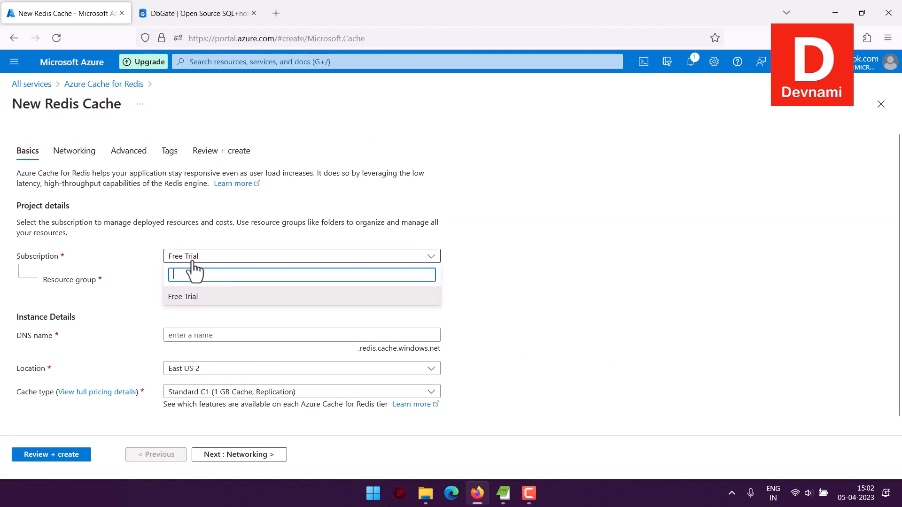
click(201, 297)
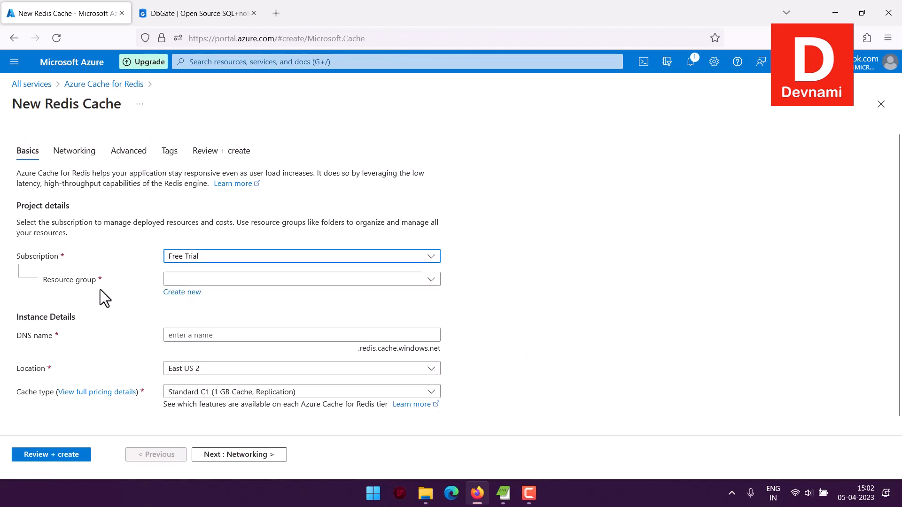
click(205, 281)
click(194, 319)
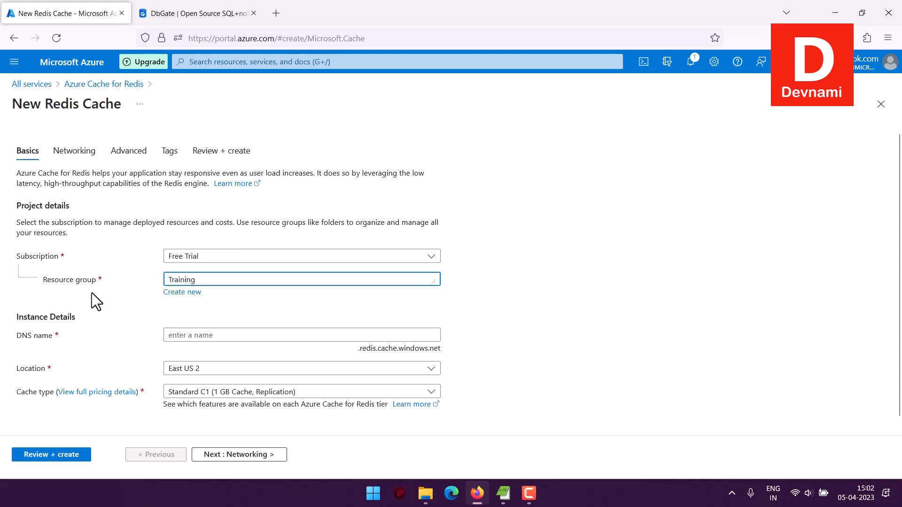
scroll(125, 291, down, 1)
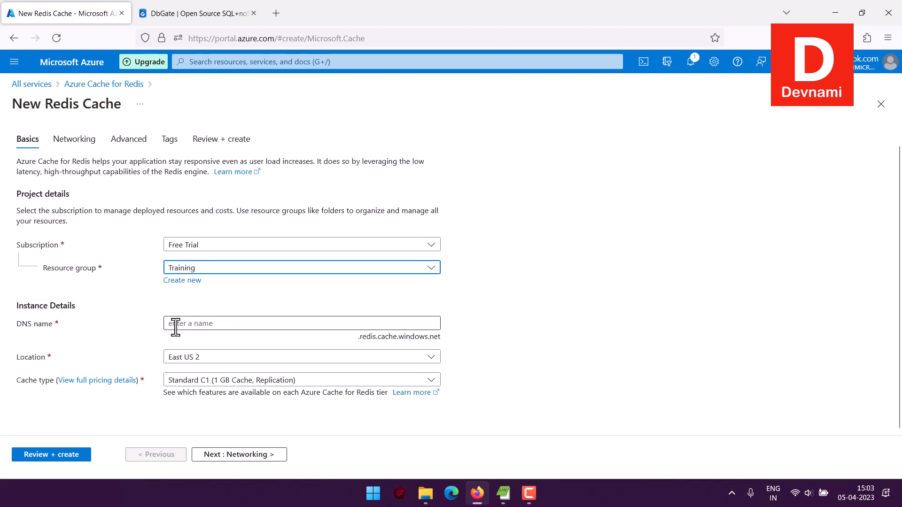
click(174, 324)
text(re)
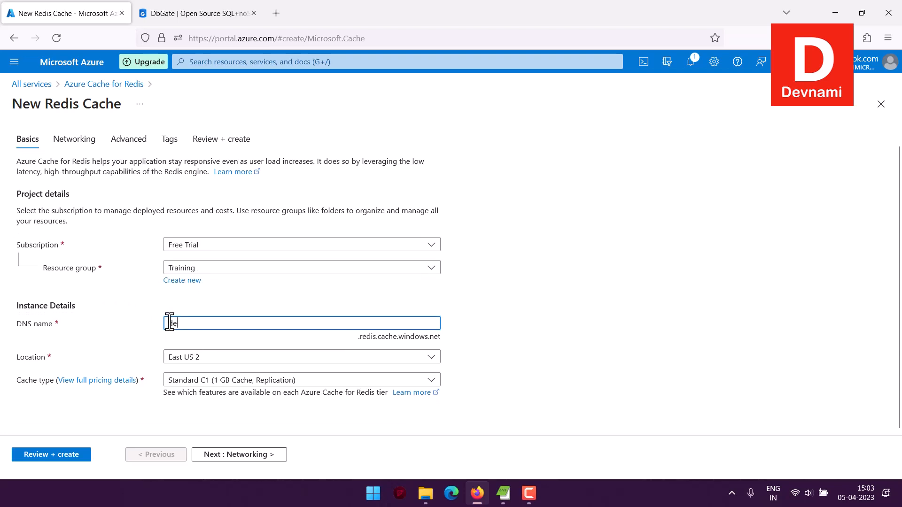
text(vnamire)
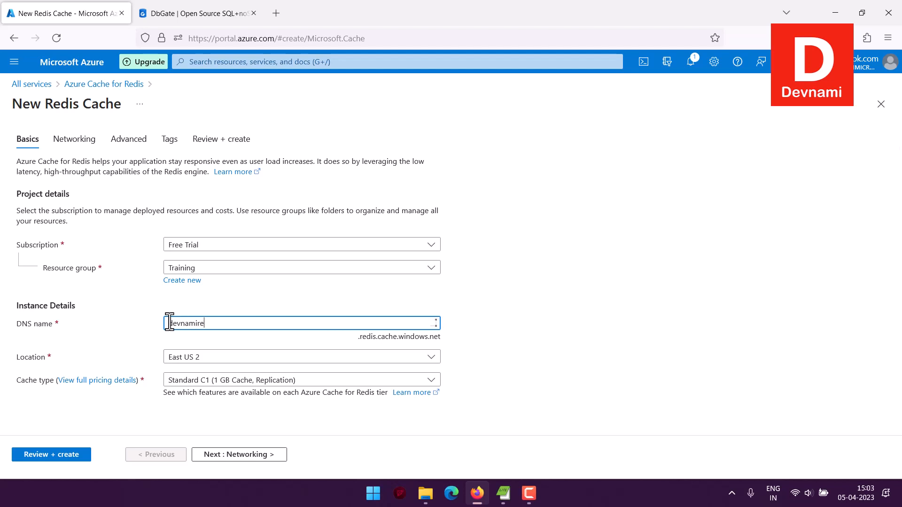
key(BackSpace)
key(BackSpace)
key(BackSpace)
key(BackSpace)
key(BackSpace)
key(BackSpace)
key(BackSpace)
key(BackSpace)
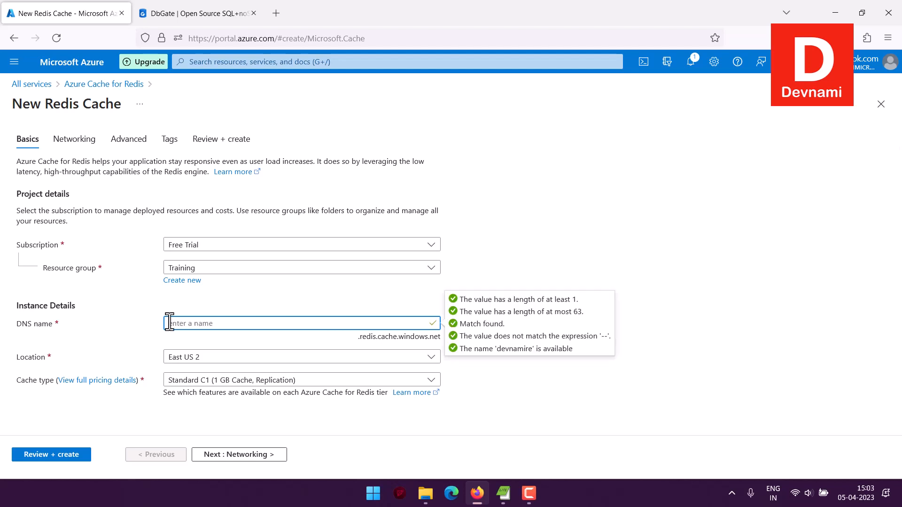
- Set the DNS name to redisdevdb and the cache type to Basic C0 (250 MB Cache, No SLA)
text(redisdevdb)
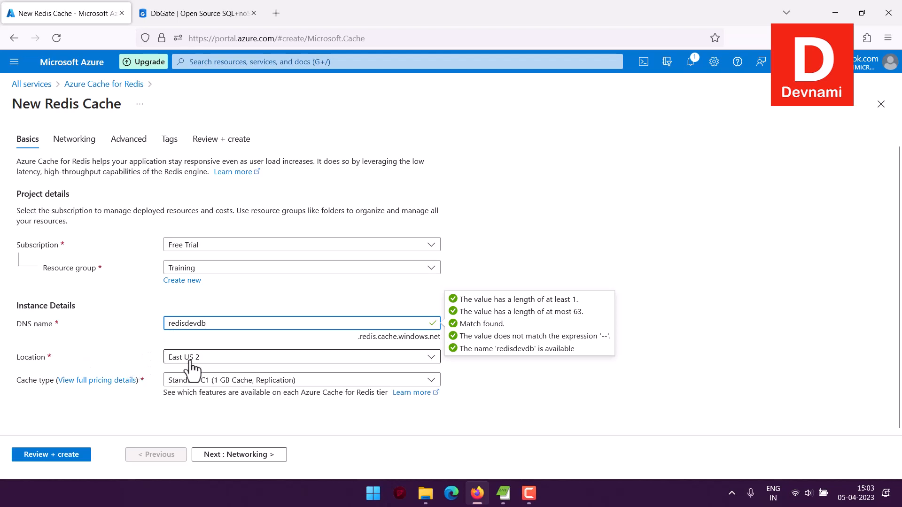
click(206, 383)
click(206, 383)
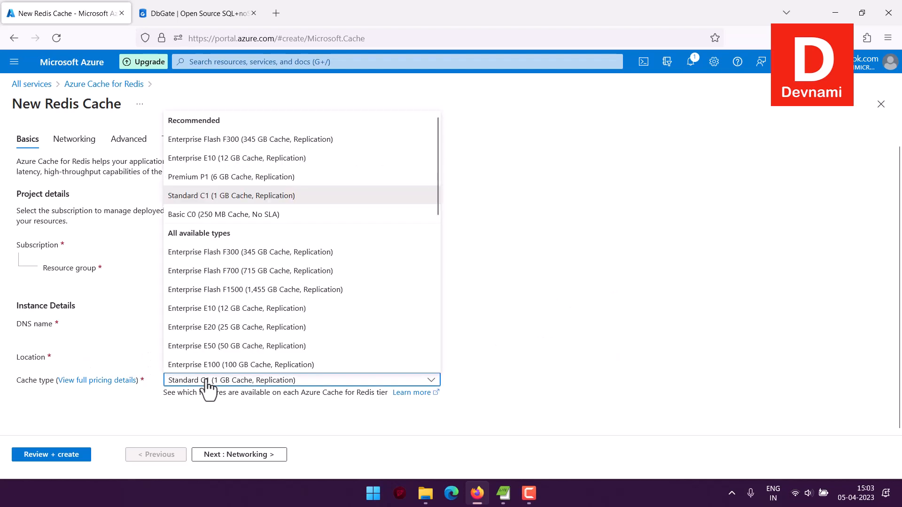
click(223, 215)
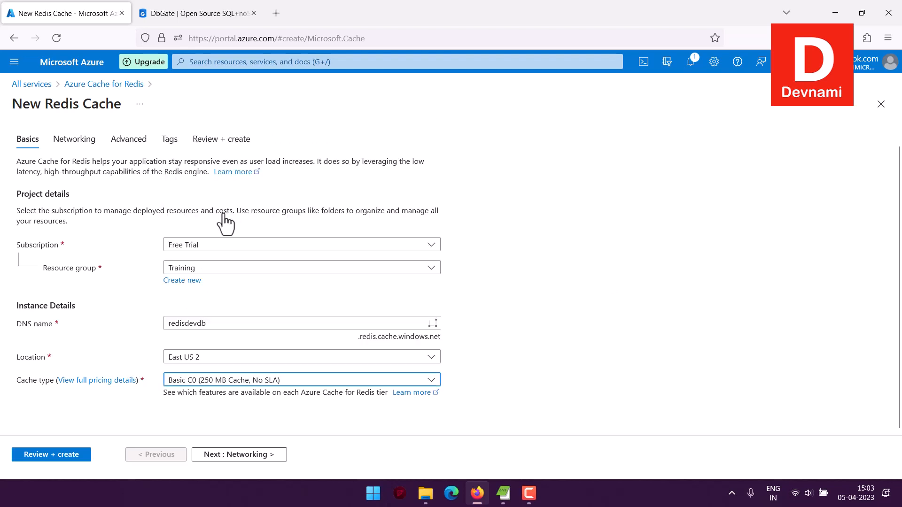
click(557, 362)
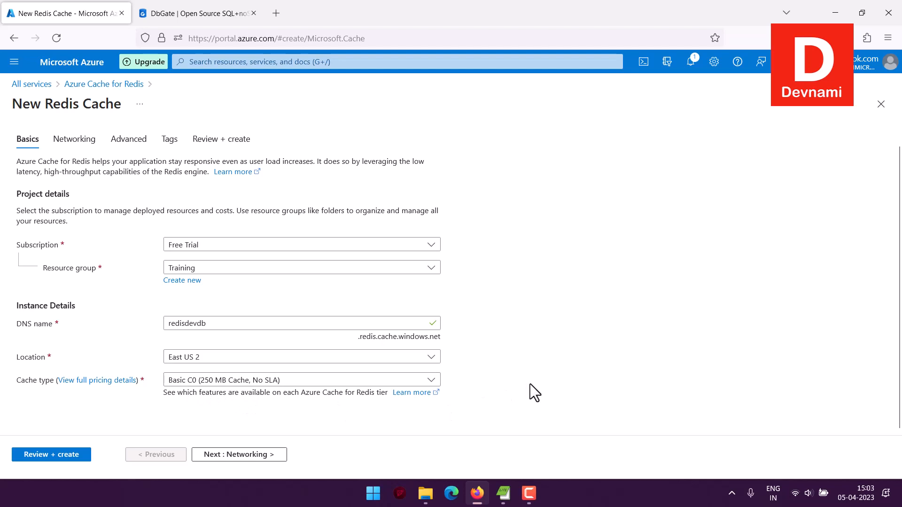
- Examine the full pricing details of the Basic, Standard, Premium and Enterprise cache tiers, leaving the selection as it is
click(97, 381)
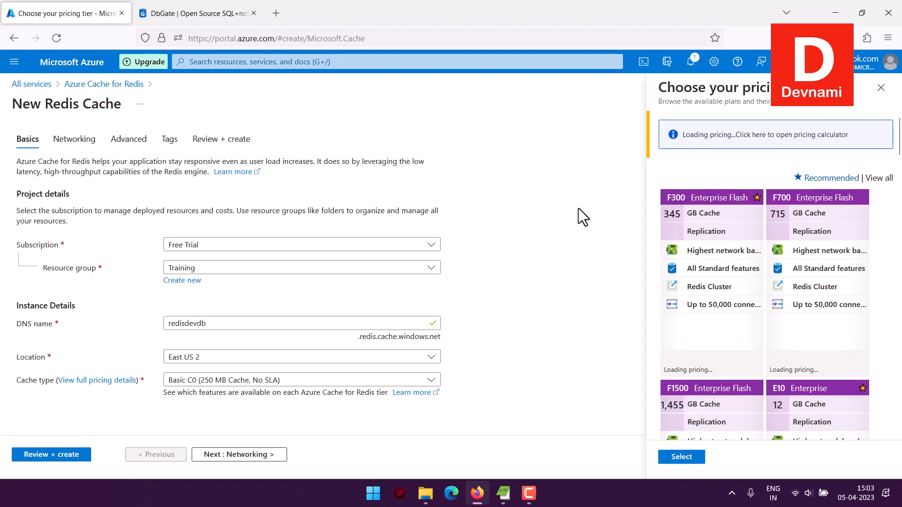
scroll(895, 242, down, 10)
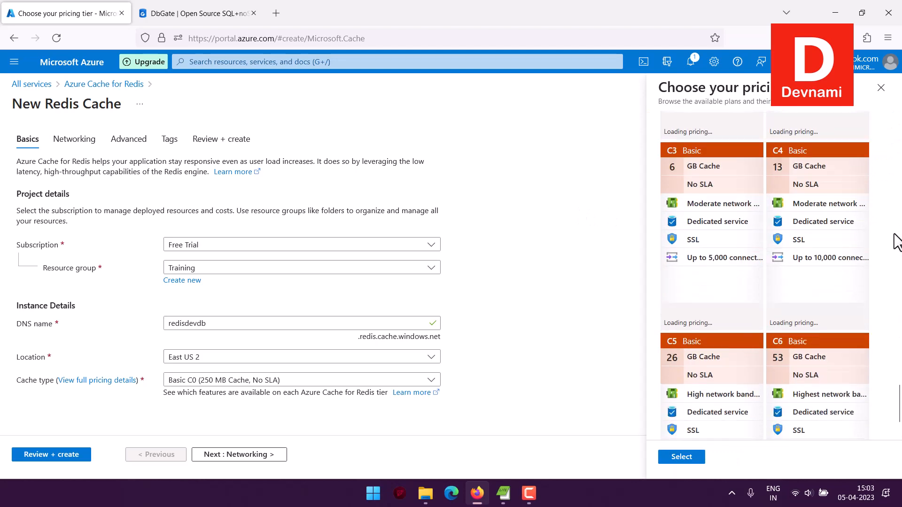
scroll(895, 242, down, 2)
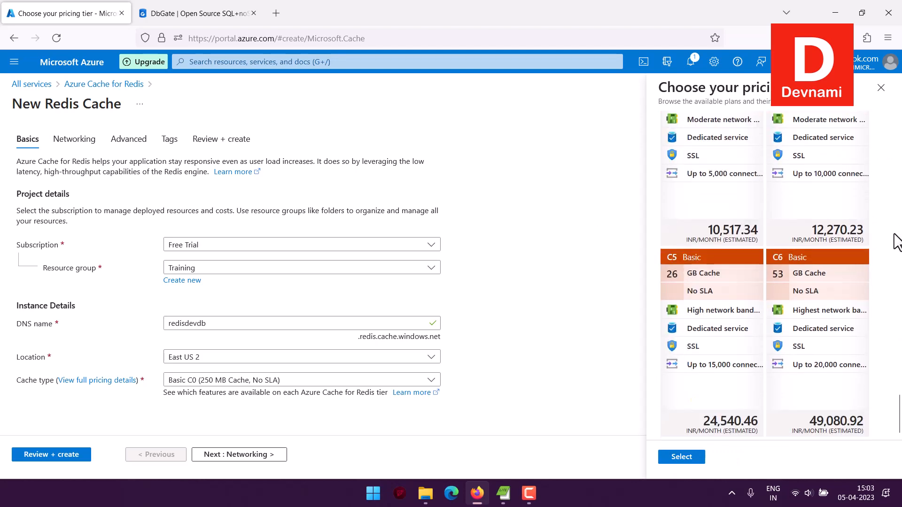
scroll(895, 242, up, 6)
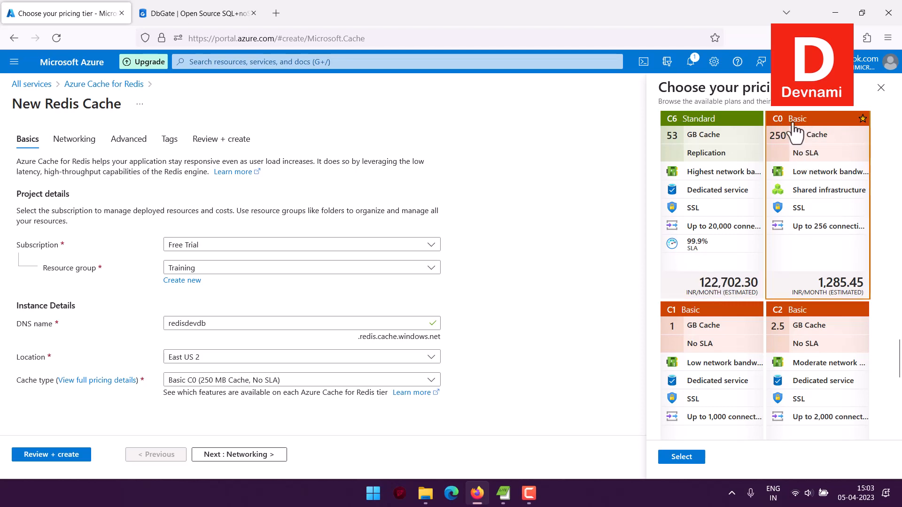
scroll(827, 188, up, 5)
scroll(900, 196, up, 8)
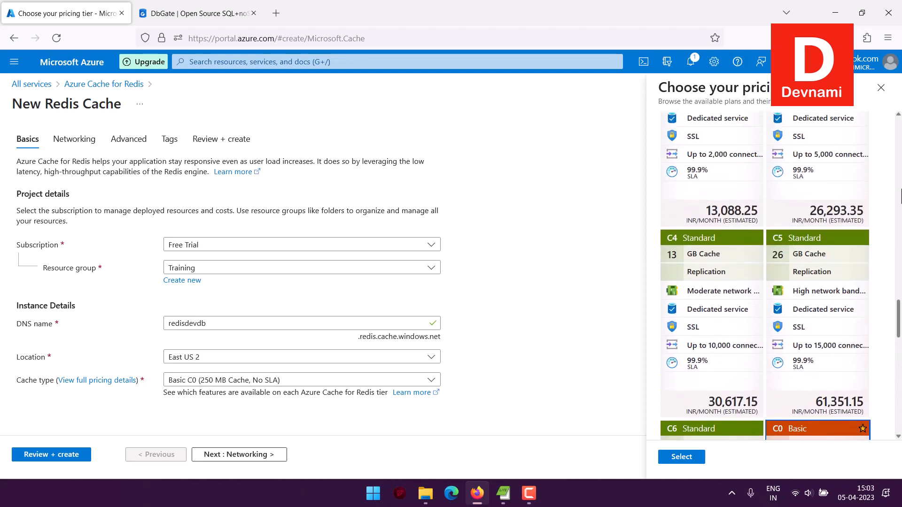
scroll(900, 196, up, 8)
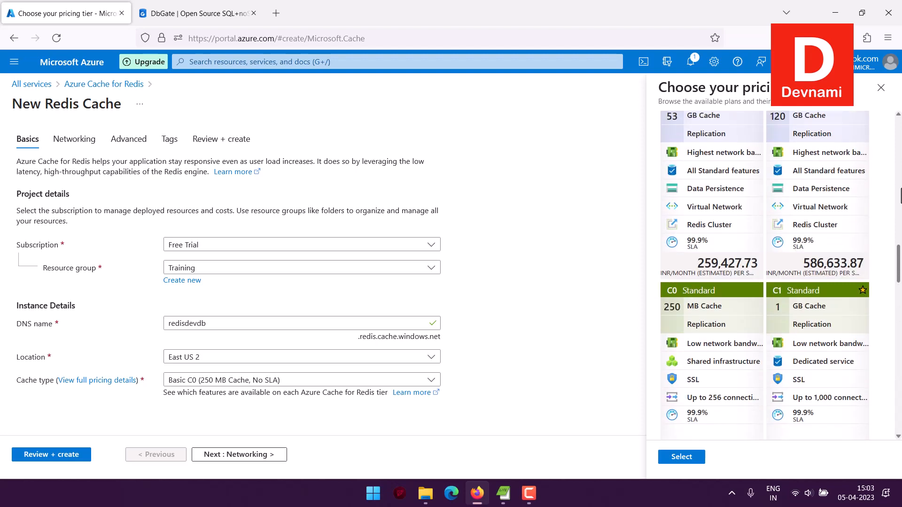
scroll(901, 197, up, 10)
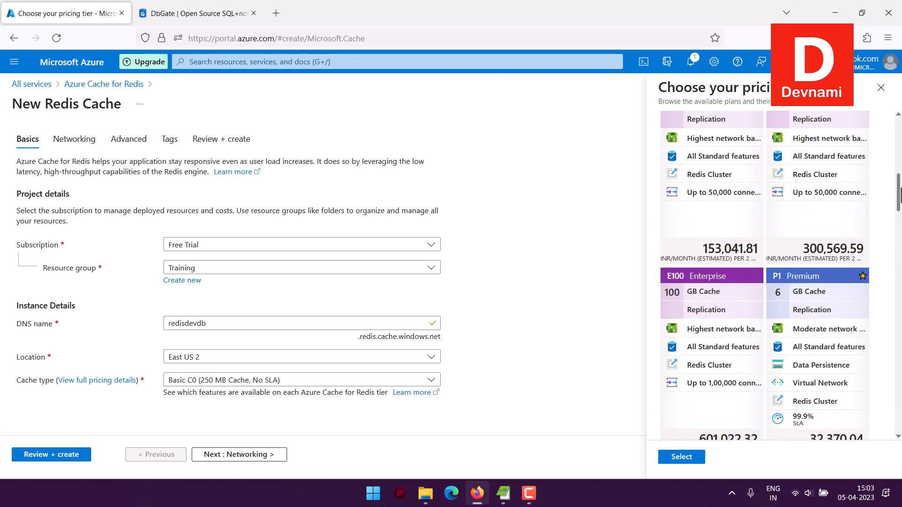
scroll(900, 196, down, 5)
scroll(900, 196, down, 15)
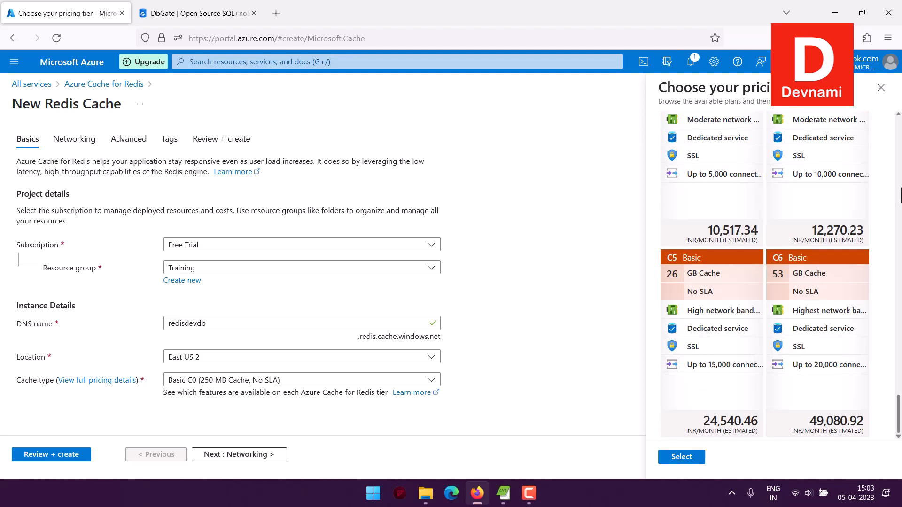
click(880, 89)
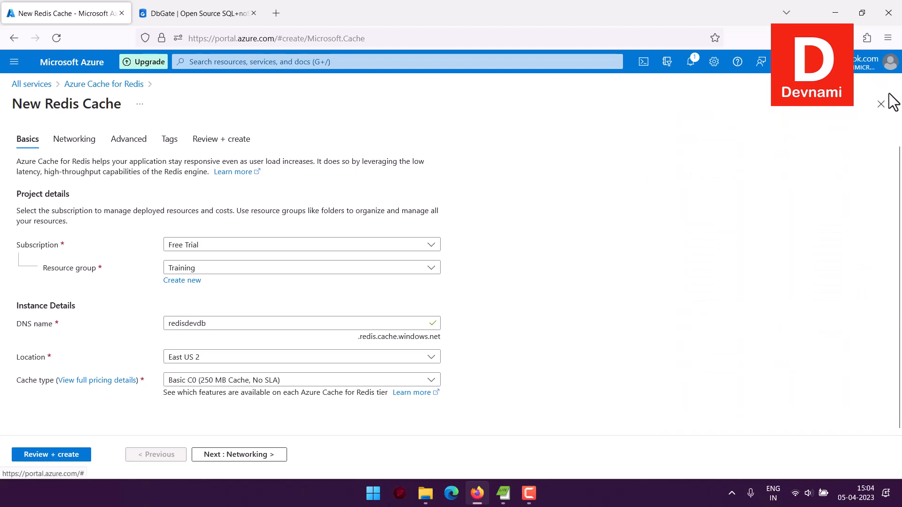
- Examine the list of available cache types, from Enterprise Flash down to Basic C6, keeping Basic C0 selected
click(339, 381)
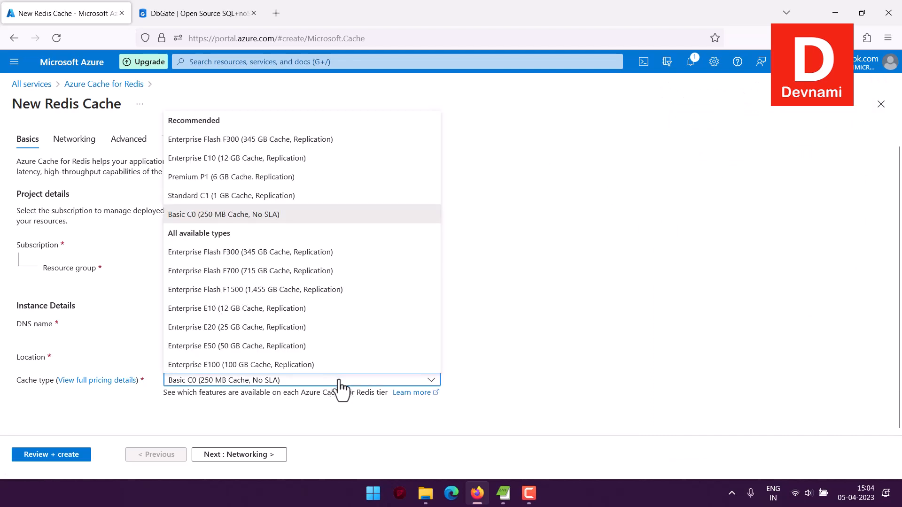
scroll(393, 197, down, 10)
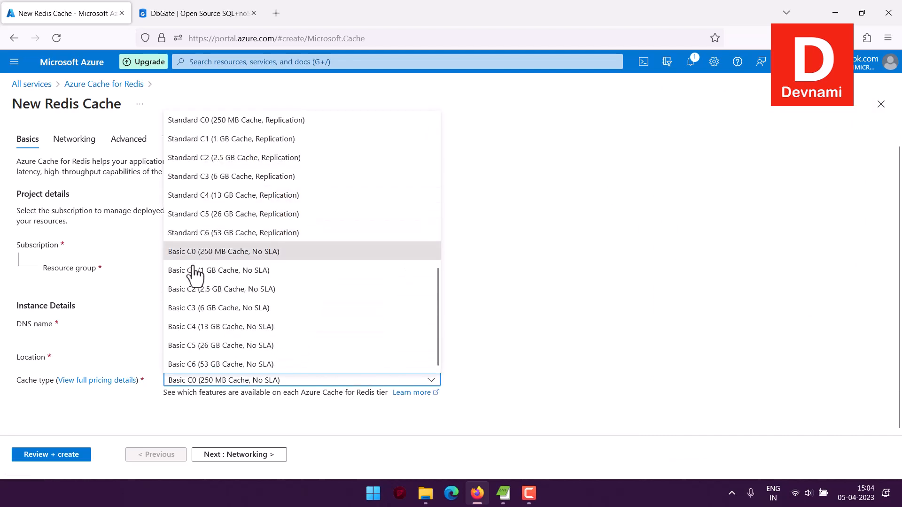
scroll(390, 218, up, 10)
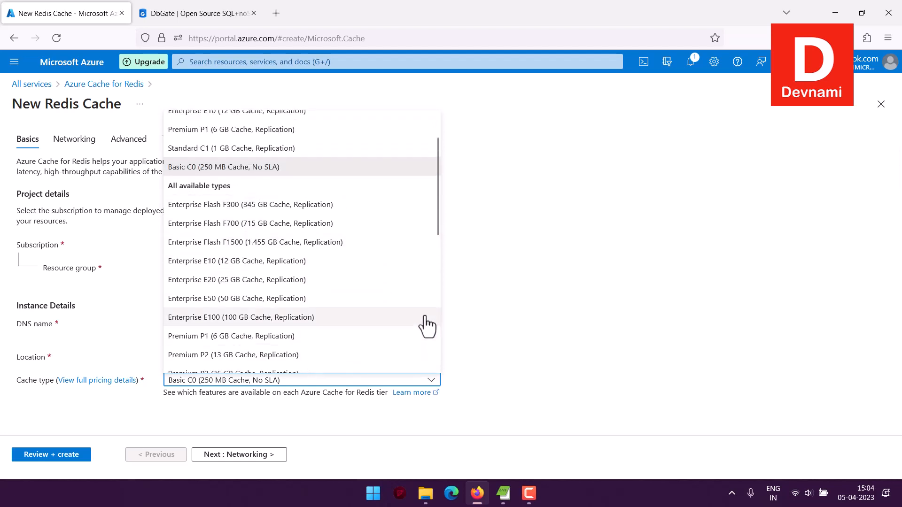
scroll(426, 325, down, 6)
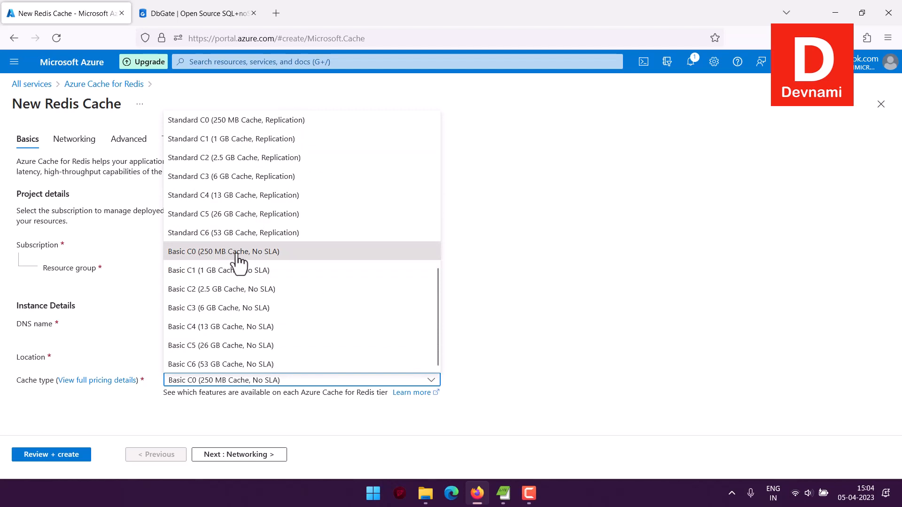
click(540, 297)
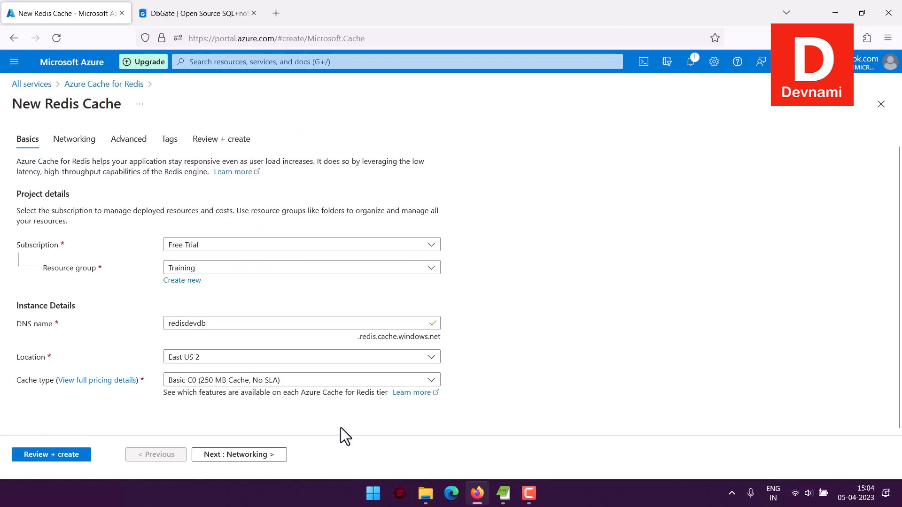
- Create the cache with Public Endpoint connectivity, the non-TLS port disabled, Redis version Latest - 6 and no tags
click(254, 455)
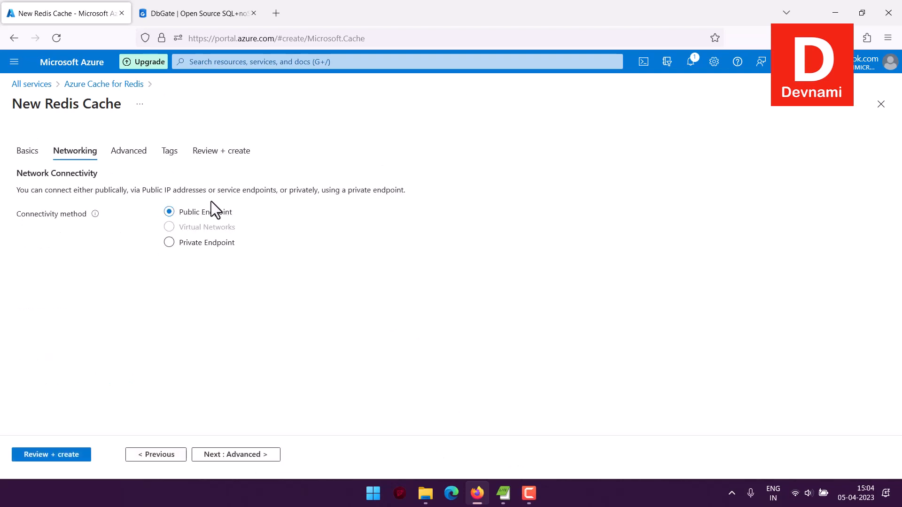
click(269, 447)
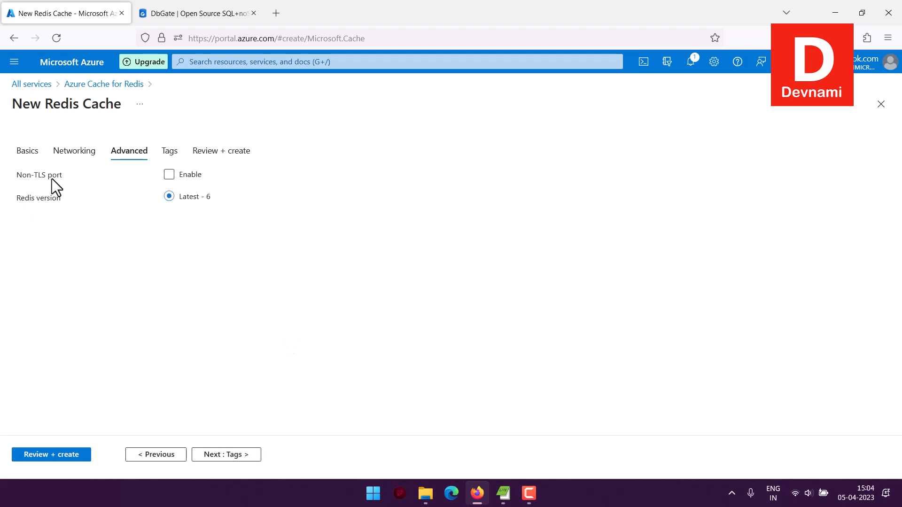
click(168, 175)
click(169, 175)
click(247, 455)
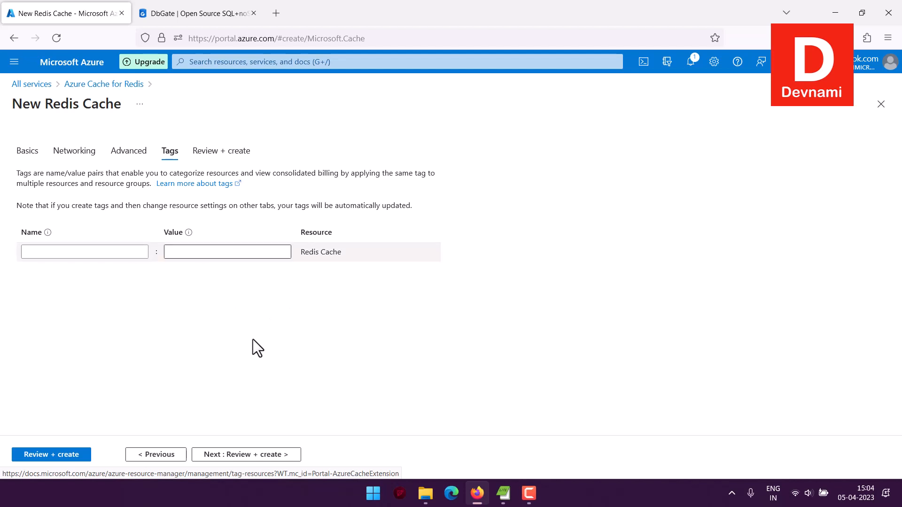
click(258, 455)
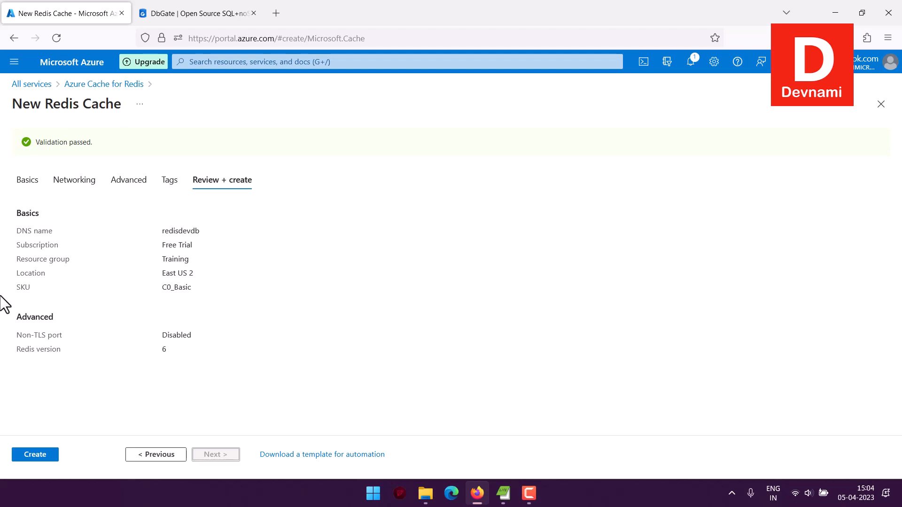
click(21, 455)
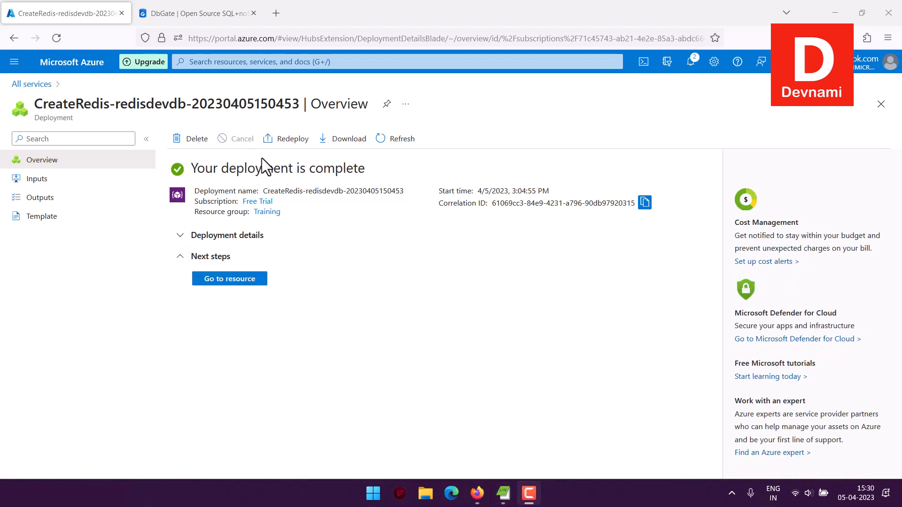
- Go to the deployed redisdevdb resource and examine its essentials and memory usage overview
click(245, 291)
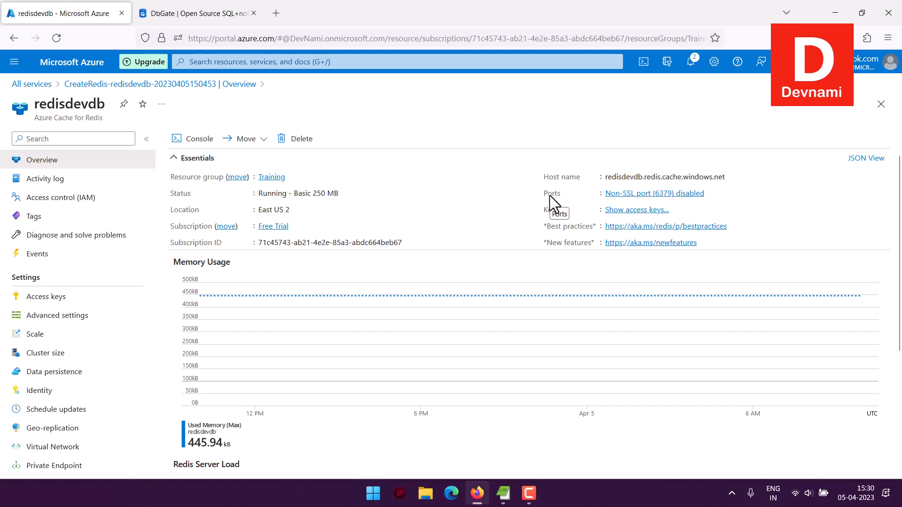
scroll(549, 196, down, 5)
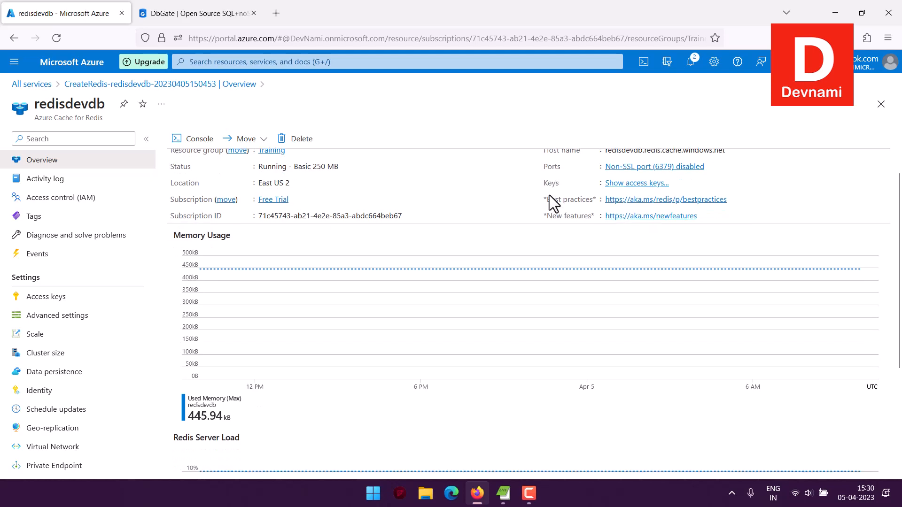
scroll(550, 196, up, 5)
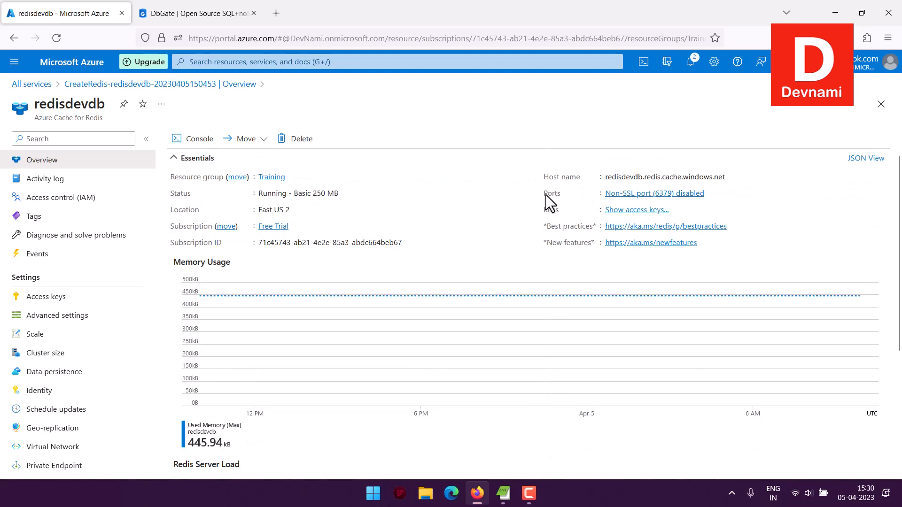
- Examine the access keys and connection strings of redisdevdb, and return to its overview
click(11, 295)
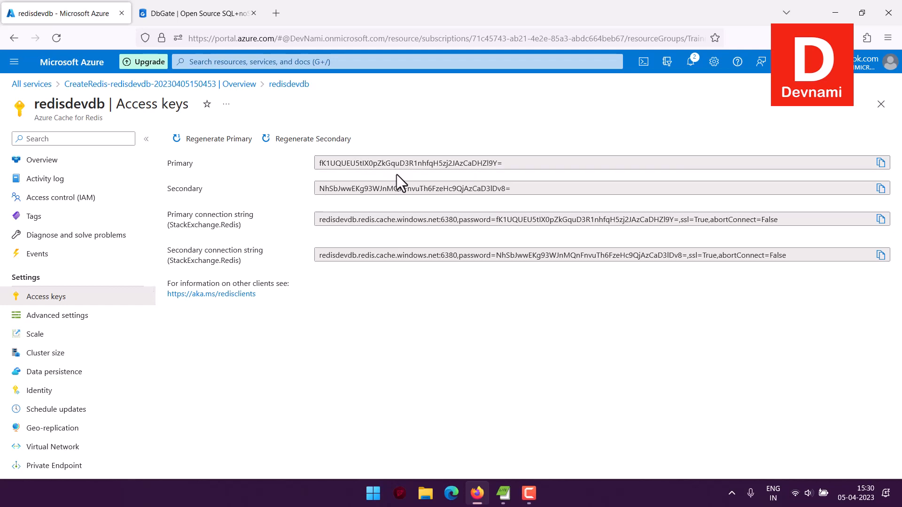
scroll(121, 342, down, 3)
scroll(120, 337, up, 2)
scroll(73, 183, up, 2)
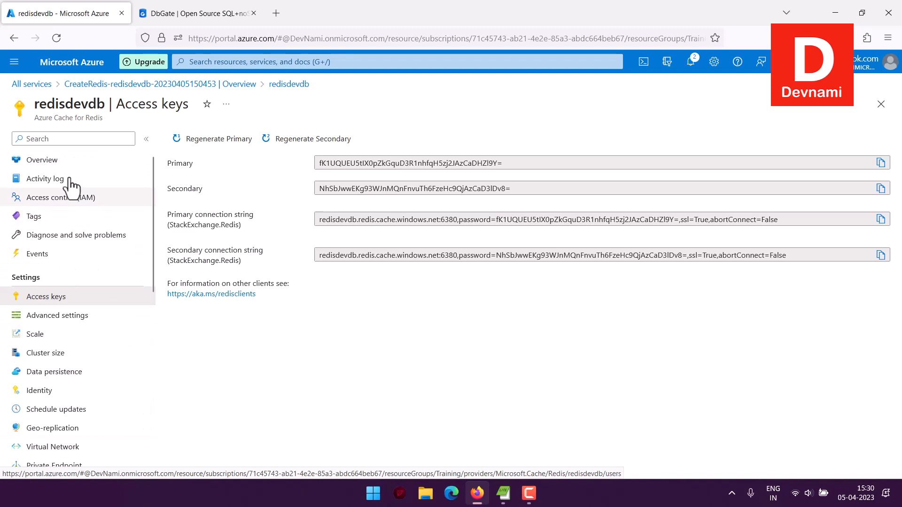
click(64, 162)
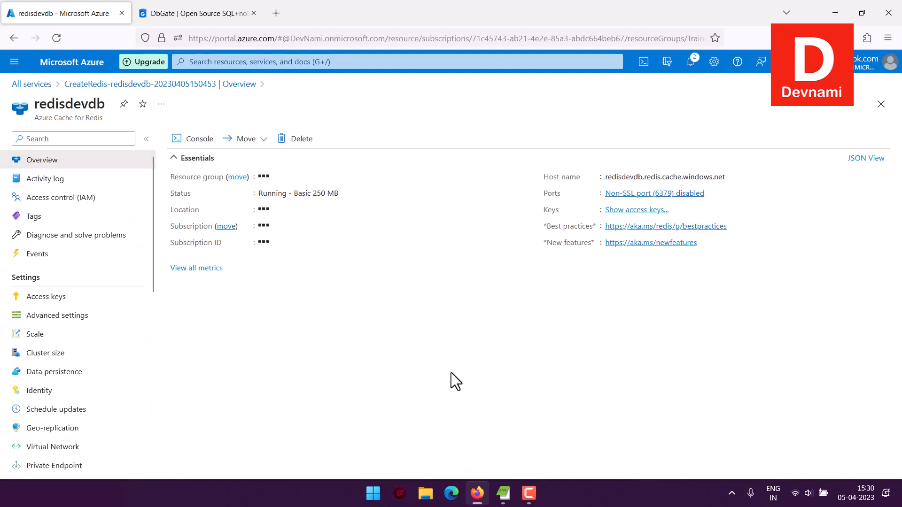
- Check the DbGate website's Windows download, and launch the installed DbGate desktop app by searching for dbgate
click(196, 17)
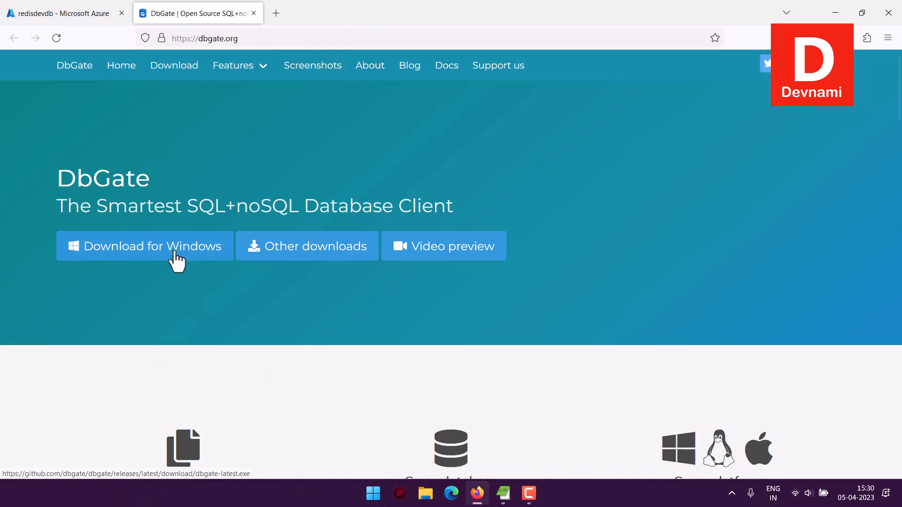
click(376, 493)
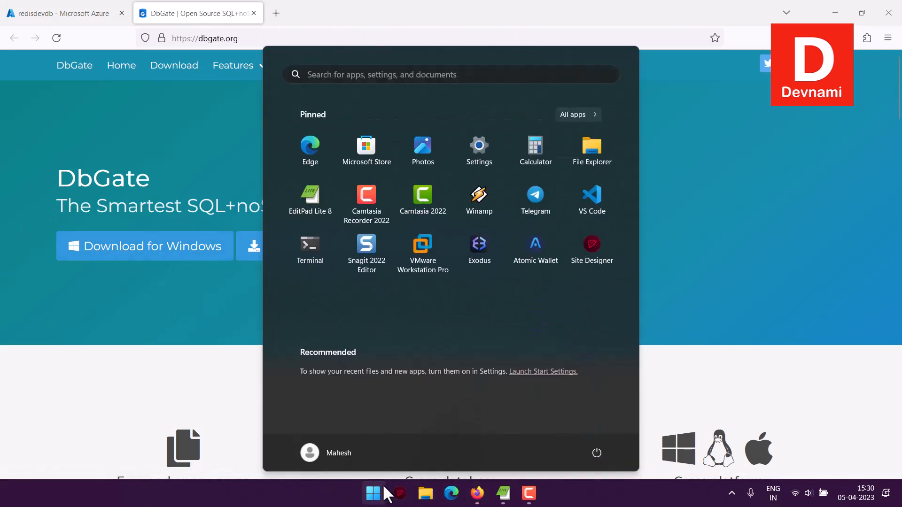
click(316, 76)
text(db)
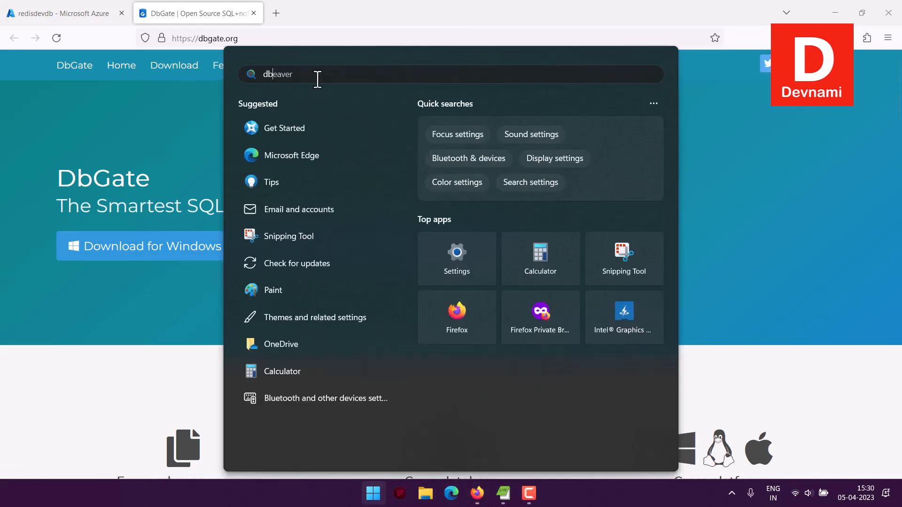
text(gate)
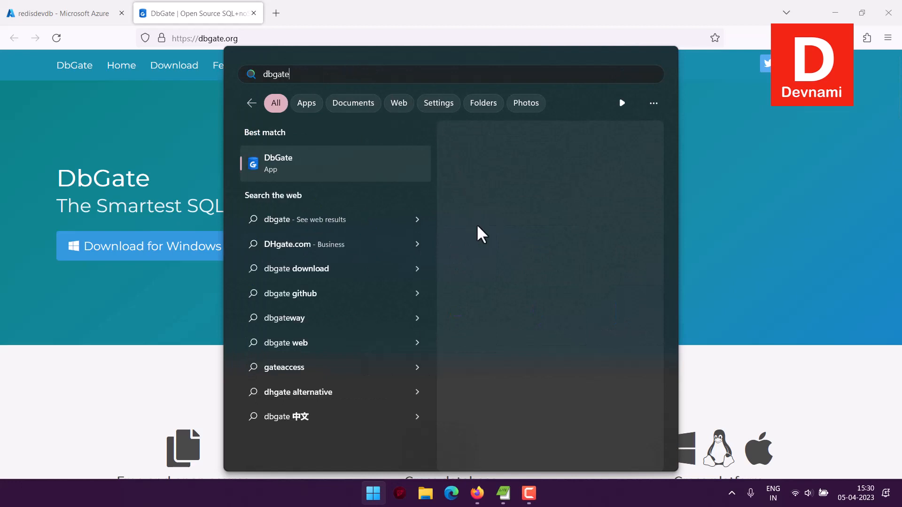
click(490, 248)
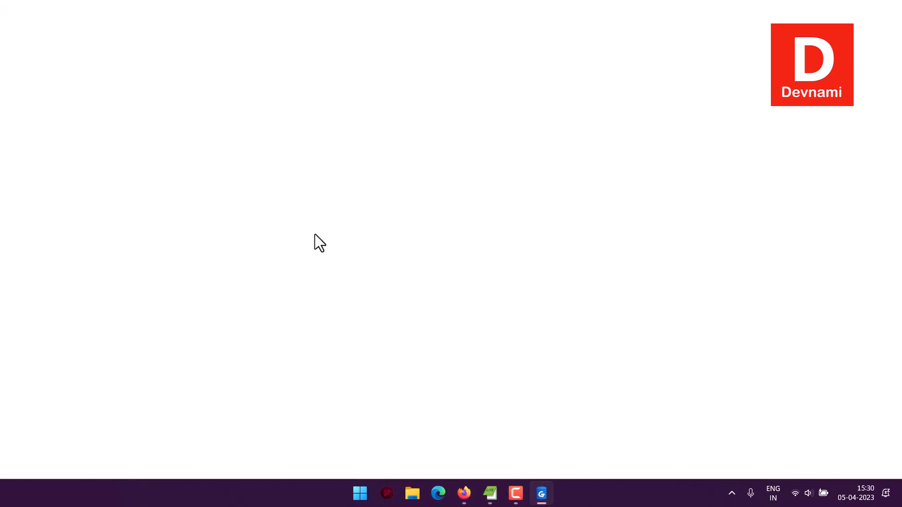
- Delete the saved Azure Postgres Flex server connection from DbGate and confirm the deletion
mouse_move(463, 497)
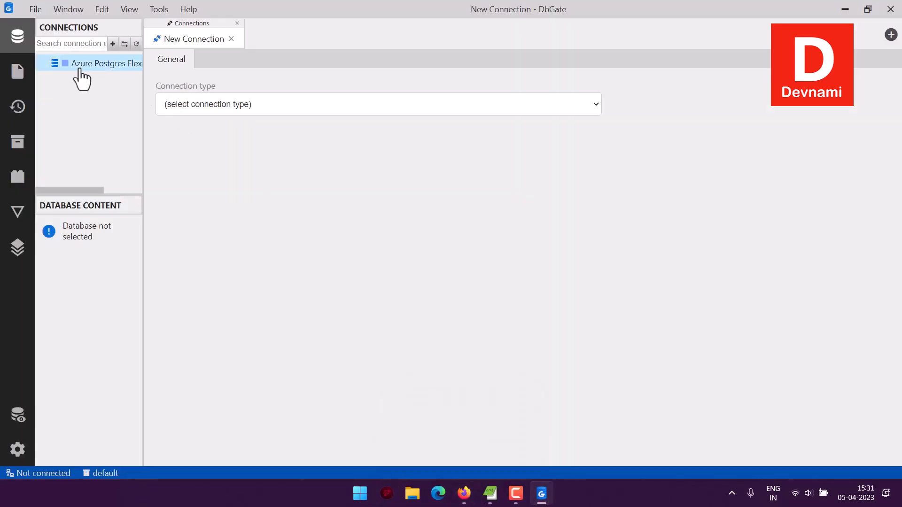
right_click(88, 66)
click(103, 88)
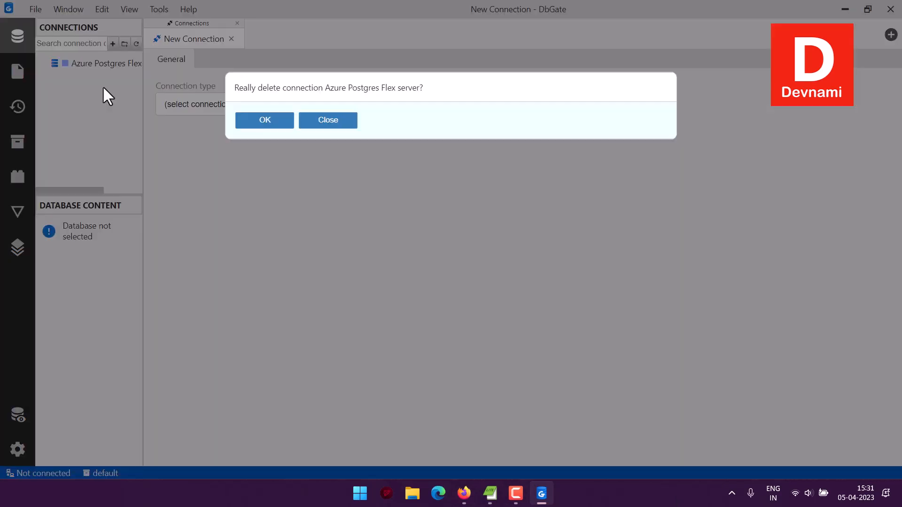
click(265, 121)
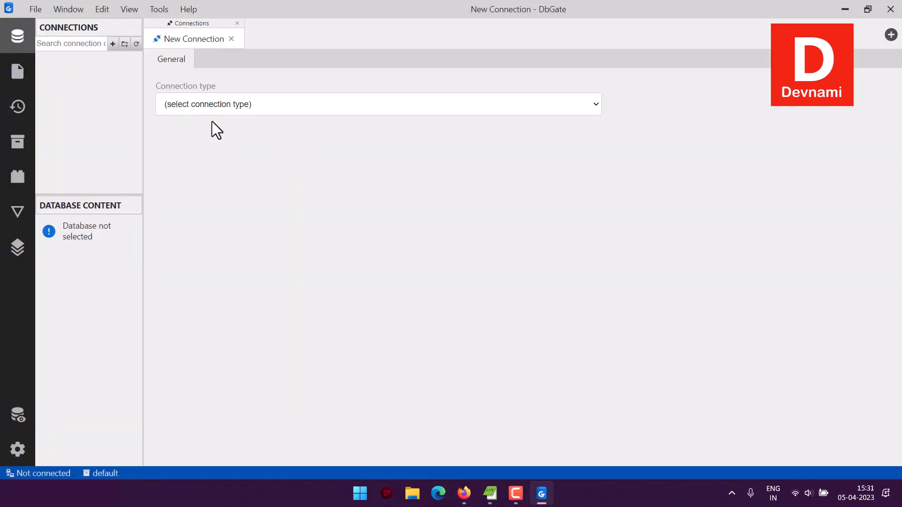
- Set the new connection's type to Redis and its server to redisdevdb.redis.cache.windows.net, copied from the host name in the Azure portal
click(212, 103)
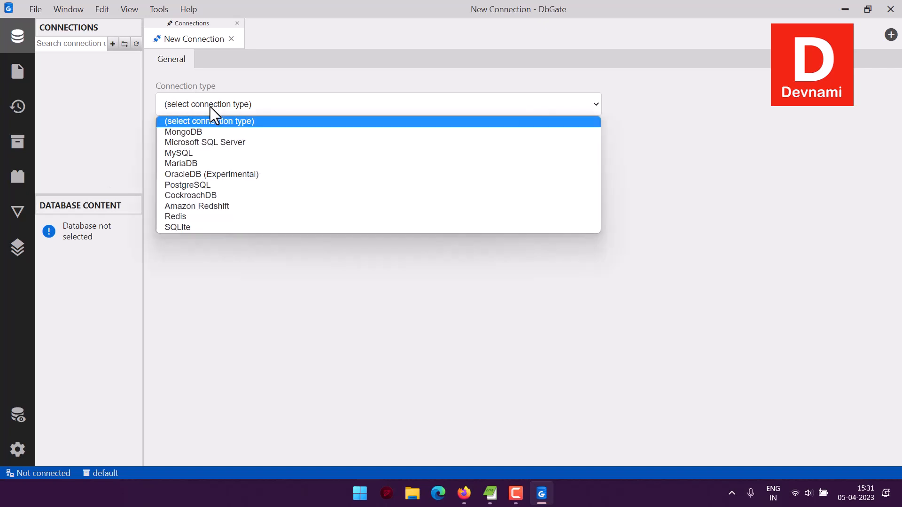
click(185, 217)
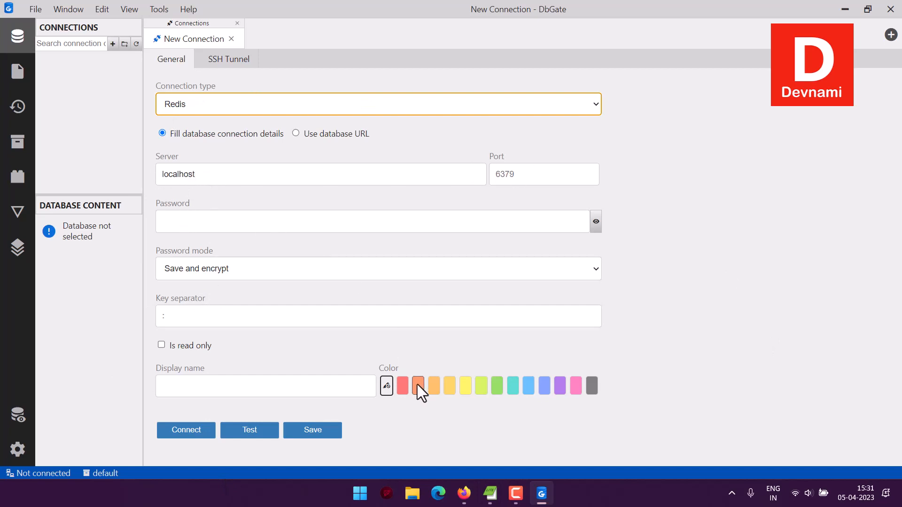
click(464, 493)
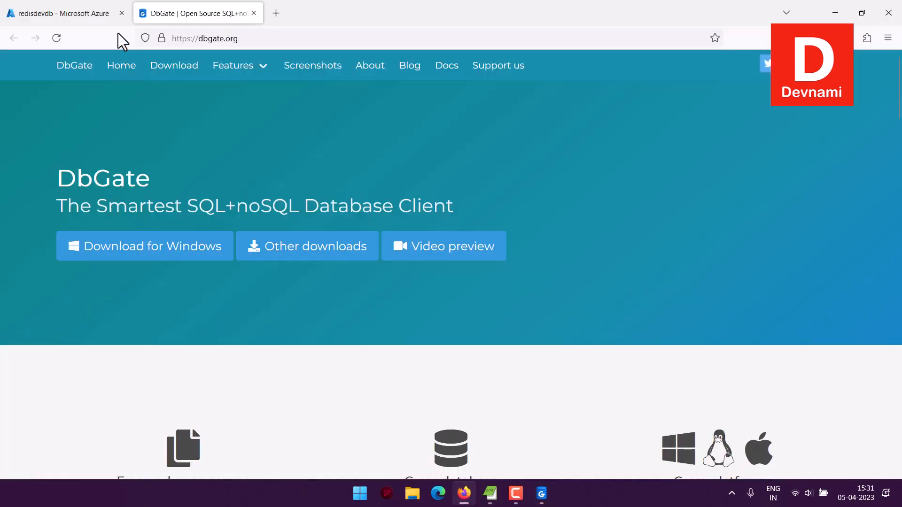
click(108, 20)
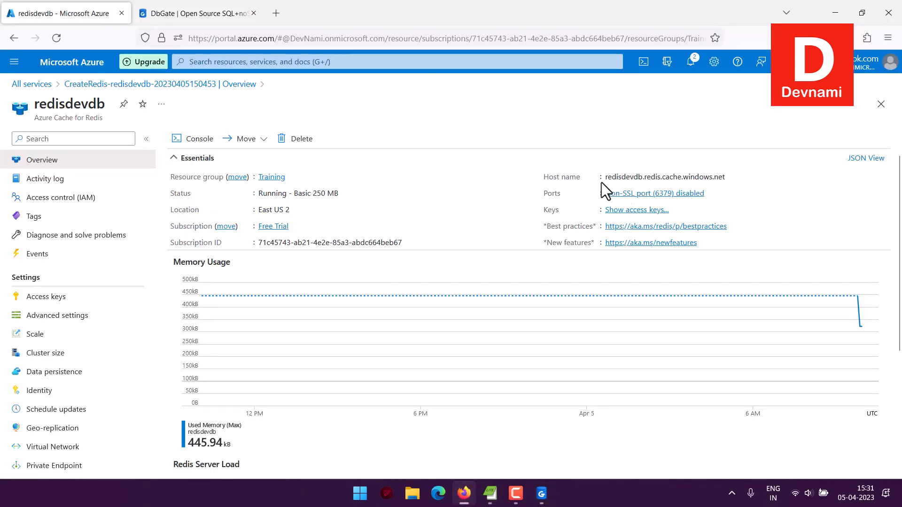
click(733, 178)
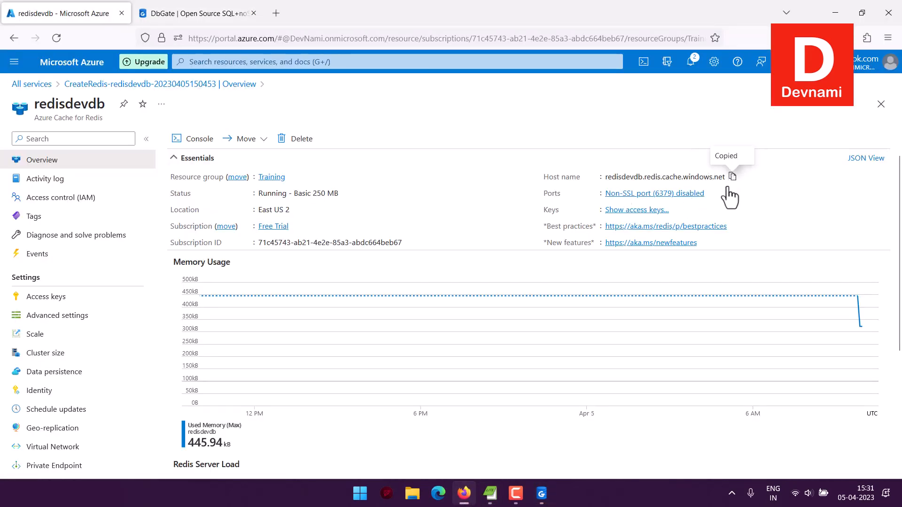
click(541, 493)
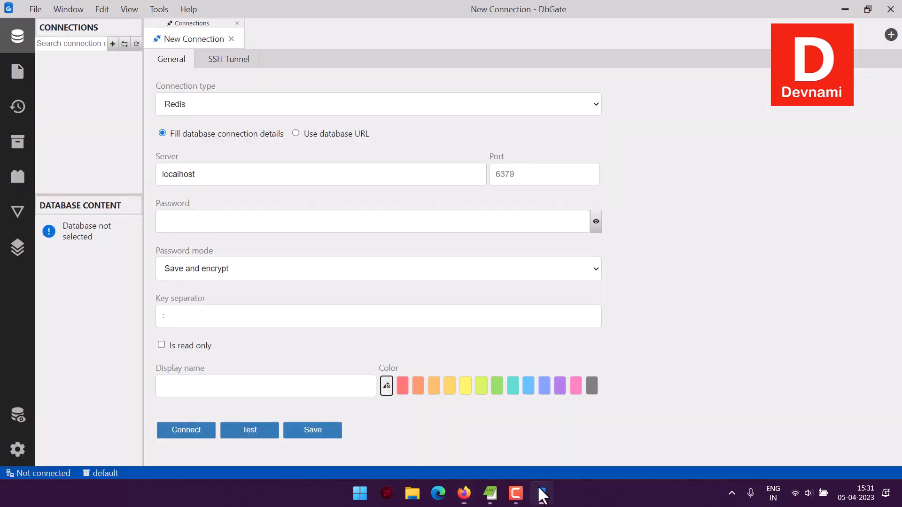
double_click(203, 175)
key(ctrl+v)
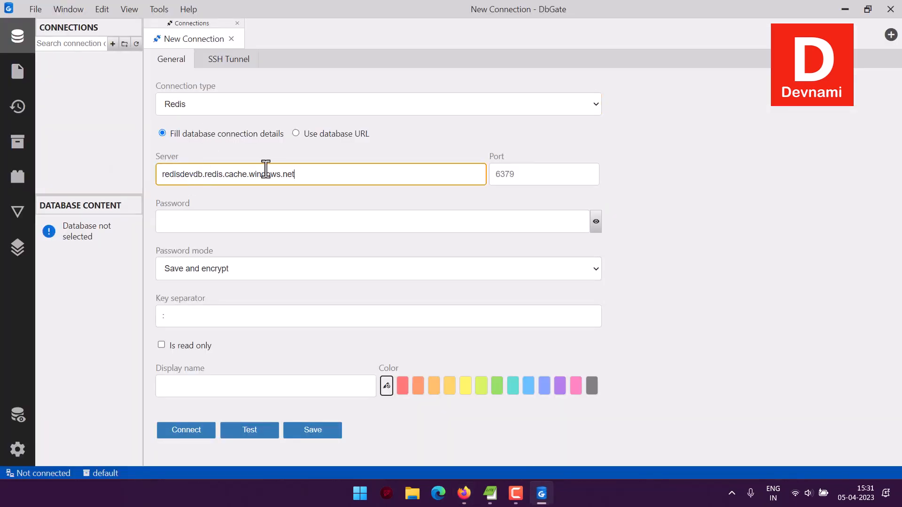
click(316, 194)
- Set the connection's display name to Redis Cache Azure and its color to red, and open its SSH tunnel settings
click(234, 230)
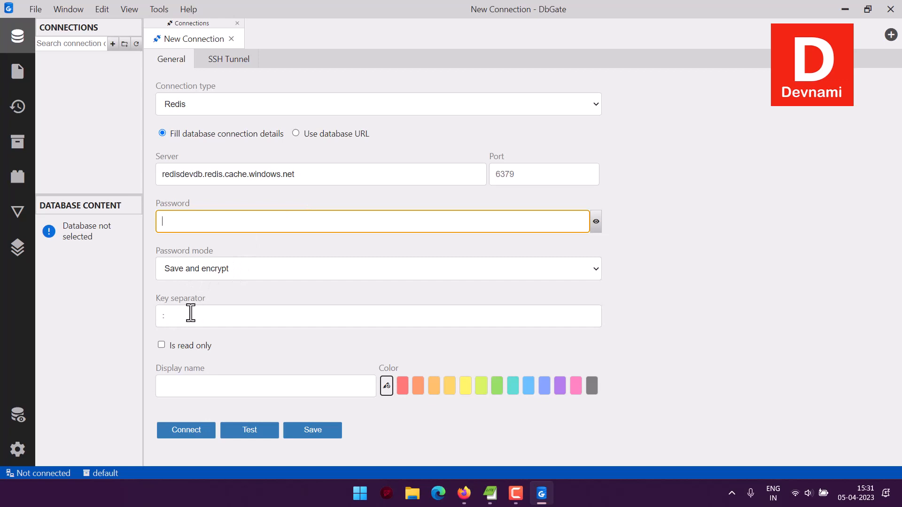
click(189, 389)
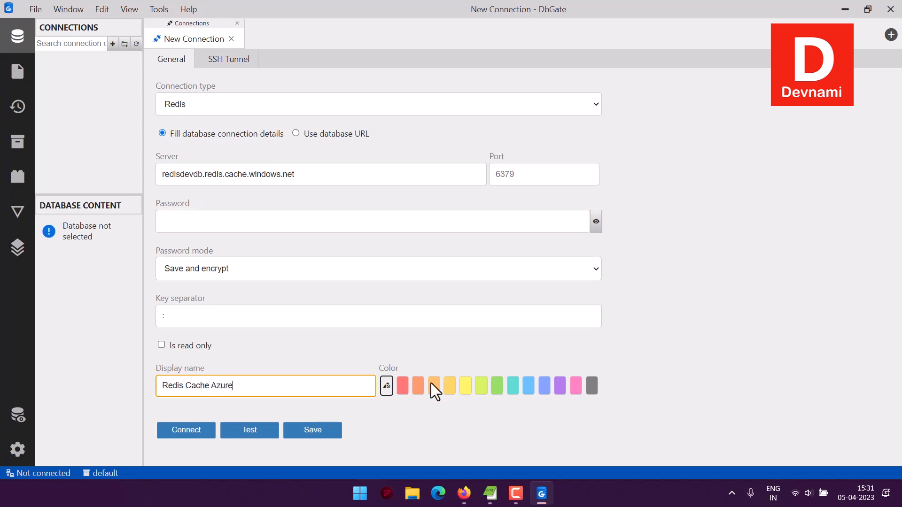
click(402, 385)
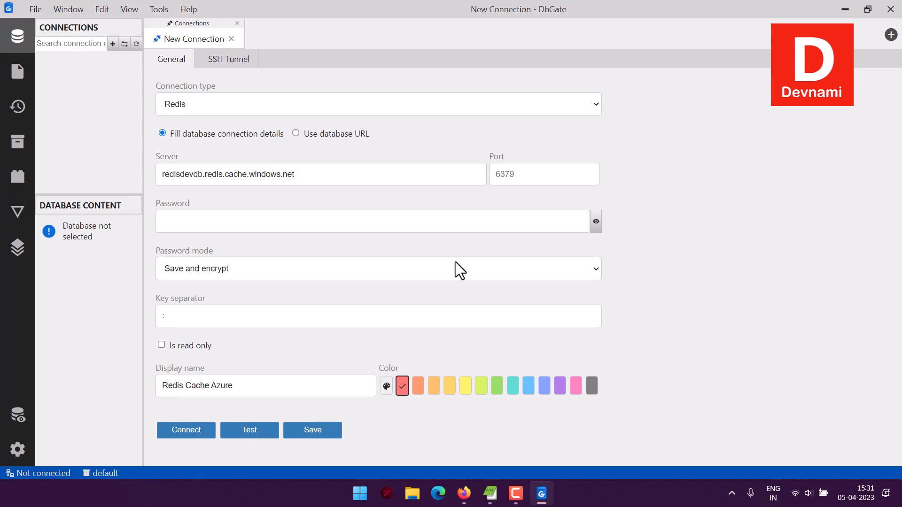
click(237, 64)
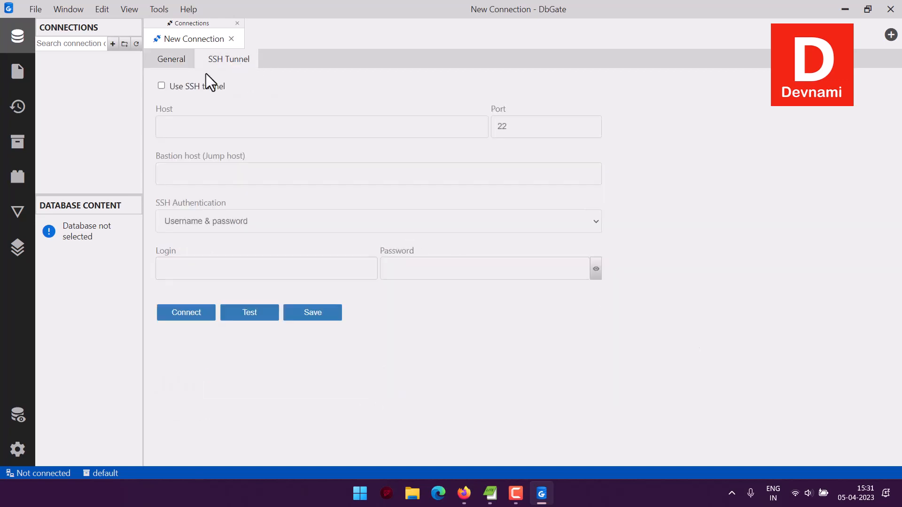
- Switch to the Azure portal and look up the redisdevdb cache's access keys and its identity settings
click(464, 493)
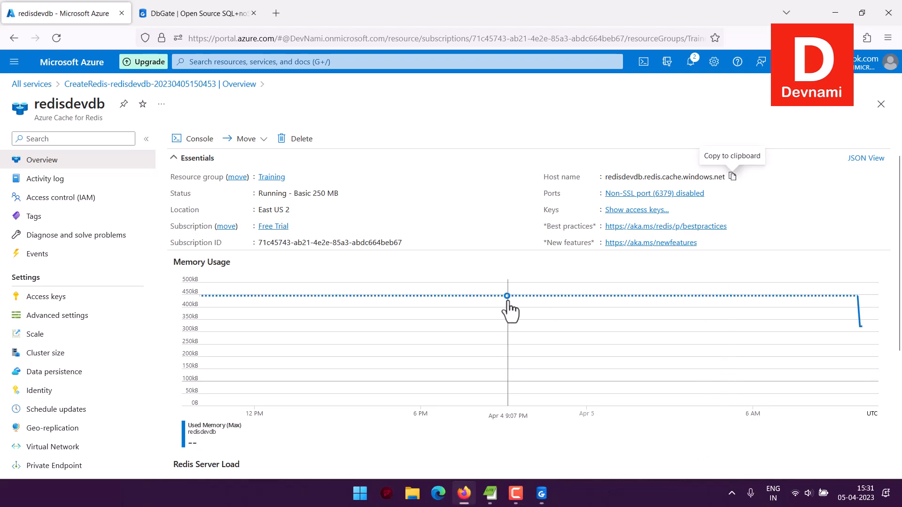
click(109, 297)
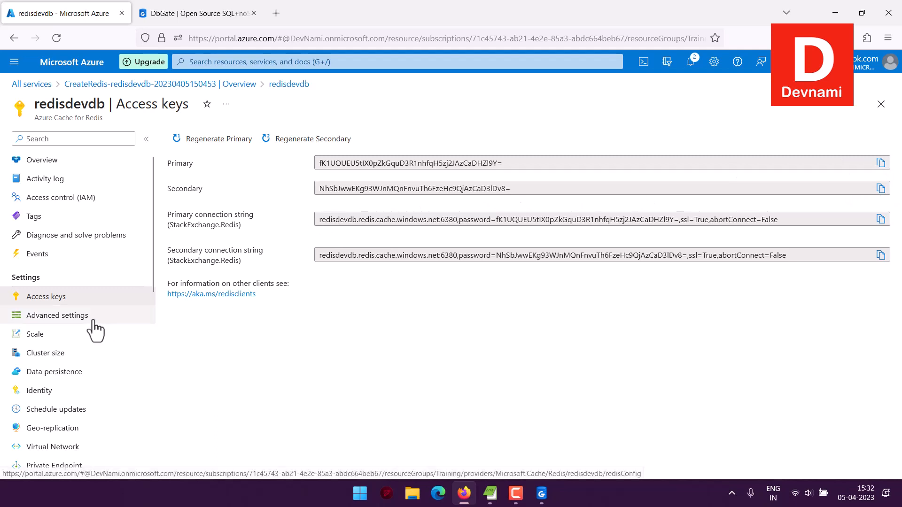
click(41, 390)
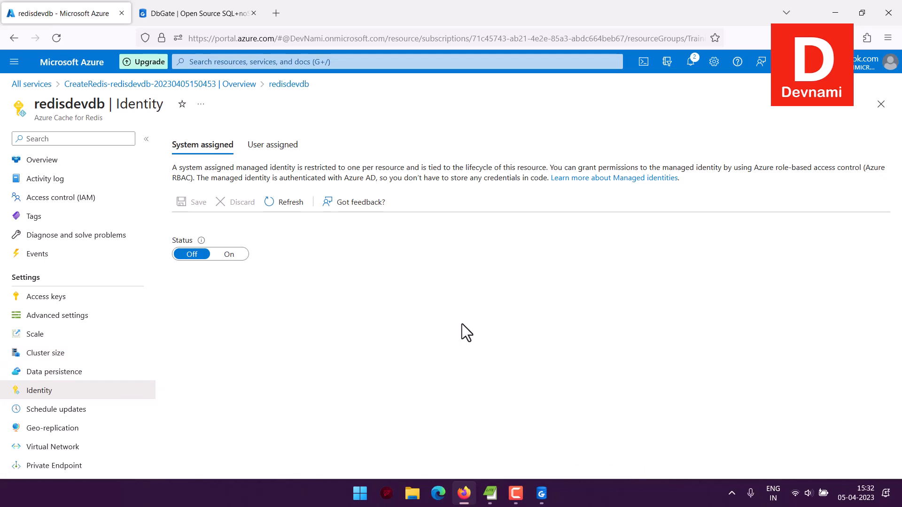
scroll(105, 346, down, 3)
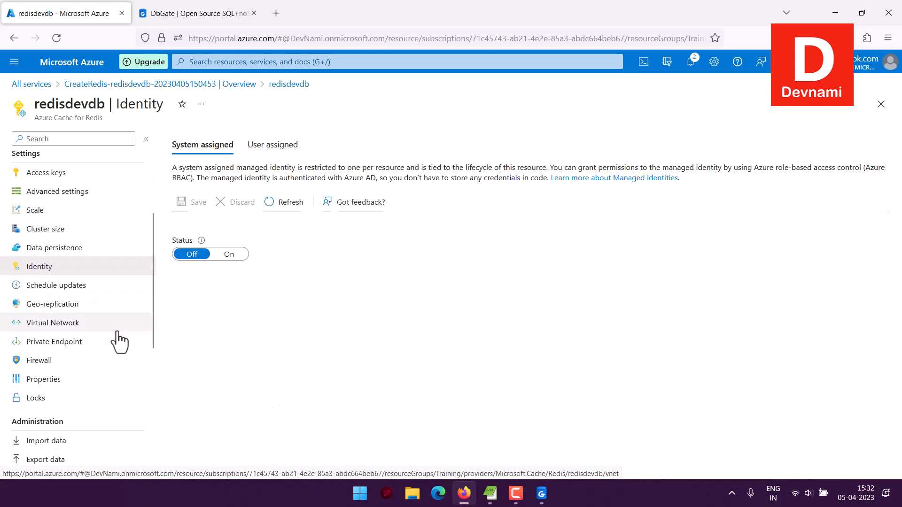
scroll(118, 337, down, 3)
scroll(117, 337, up, 6)
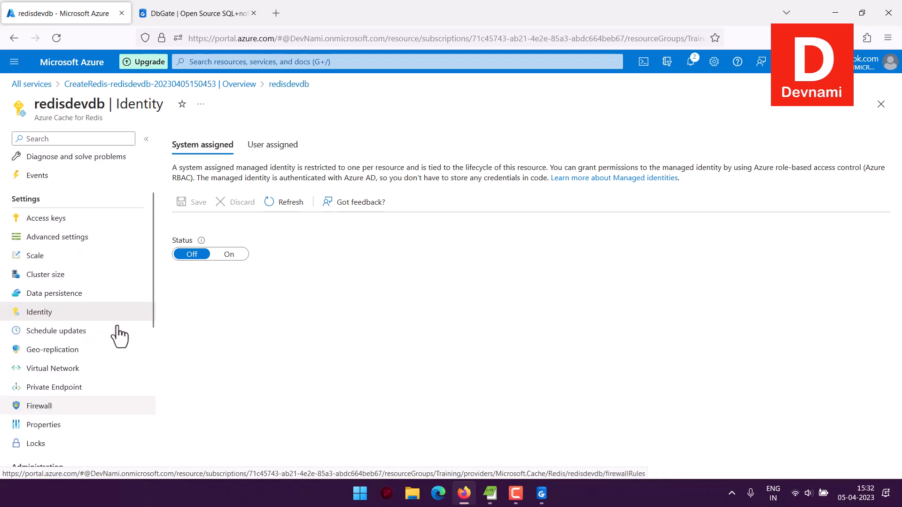
- Check the redisdevdb cache's advanced settings for SSL-only access, the SSL and non-SSL ports, and the minimum TLS version options
click(83, 315)
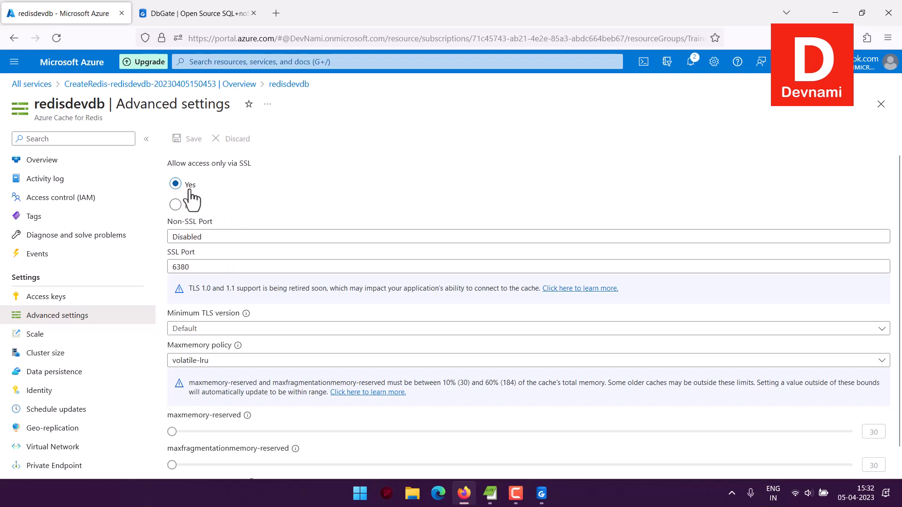
click(204, 329)
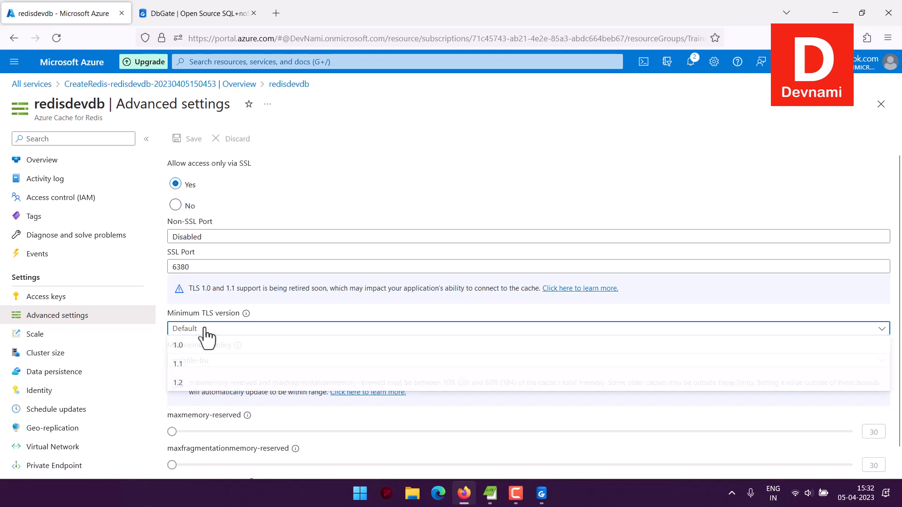
click(289, 329)
click(156, 337)
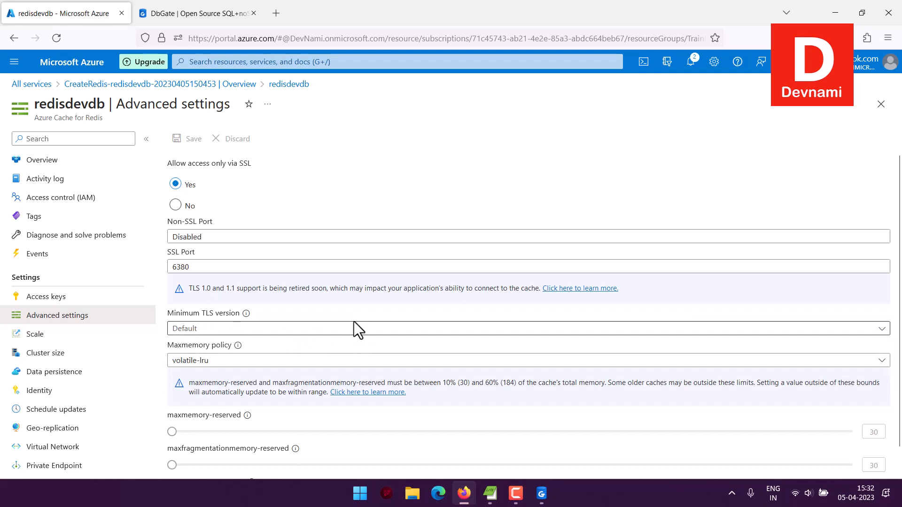
scroll(511, 458, down, 1)
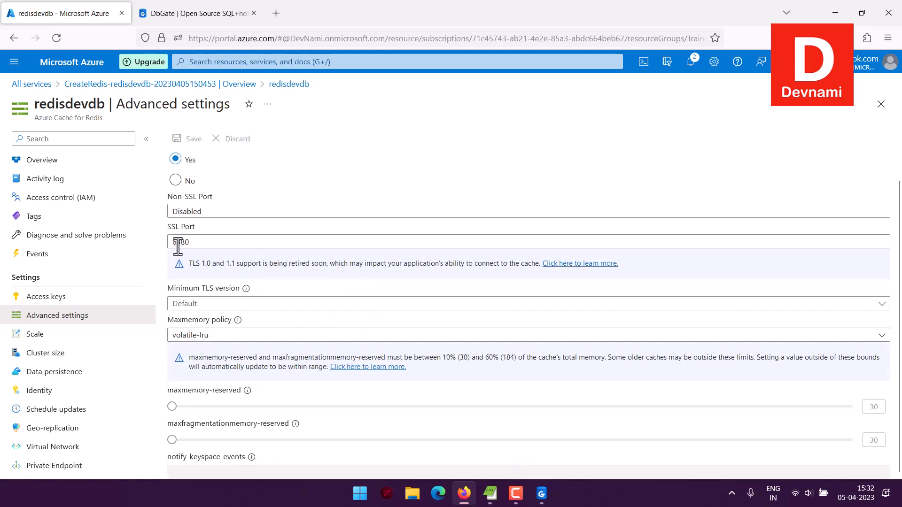
- In DbGate, set the Redis connection's port to 6380, fill in its password, and test the connection
click(541, 493)
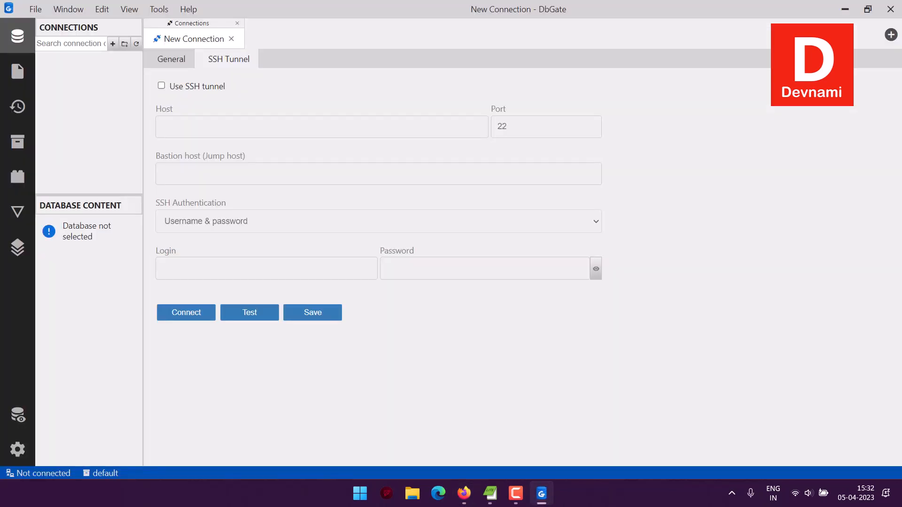
click(178, 61)
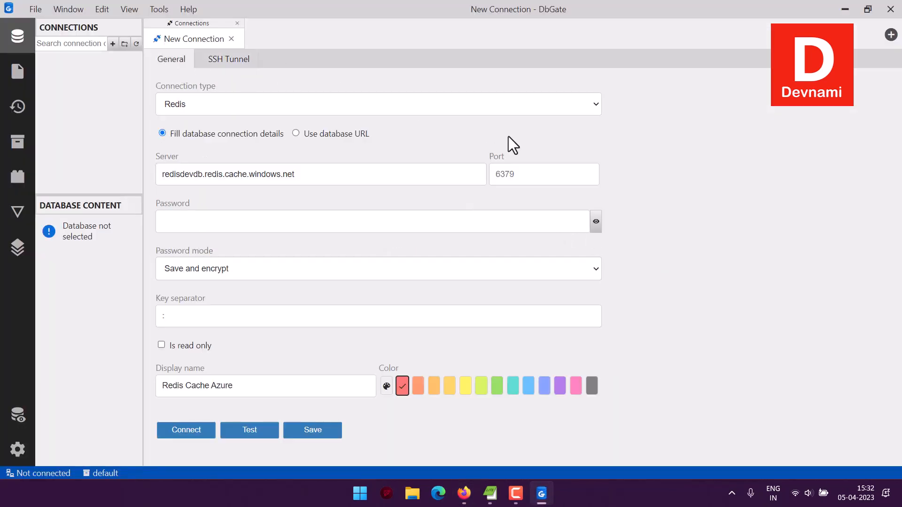
click(520, 174)
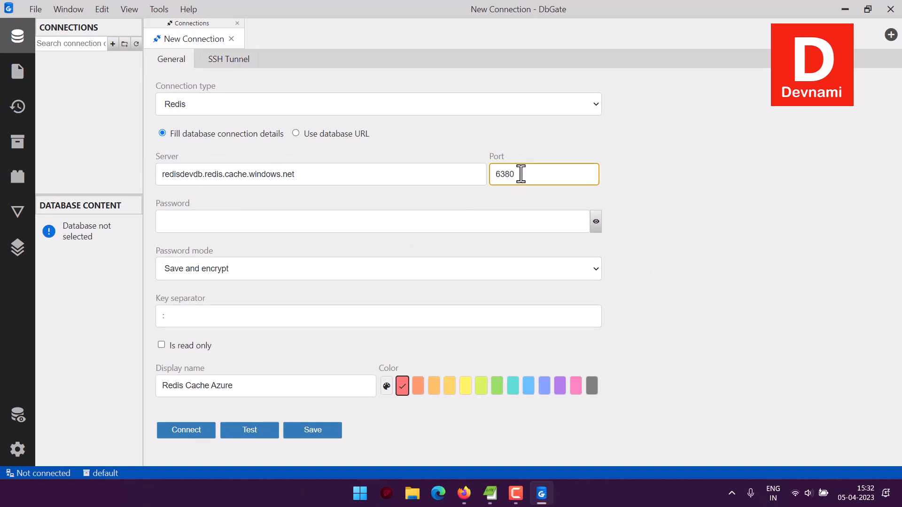
click(424, 193)
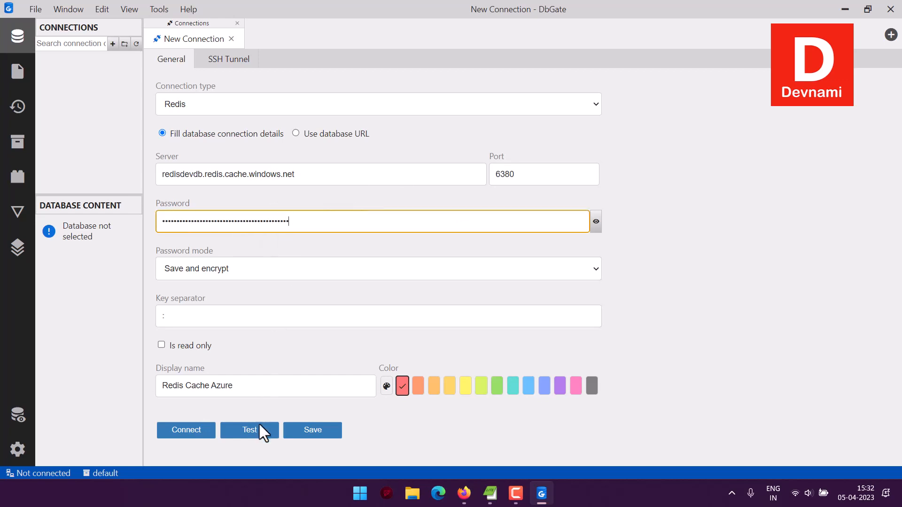
click(254, 435)
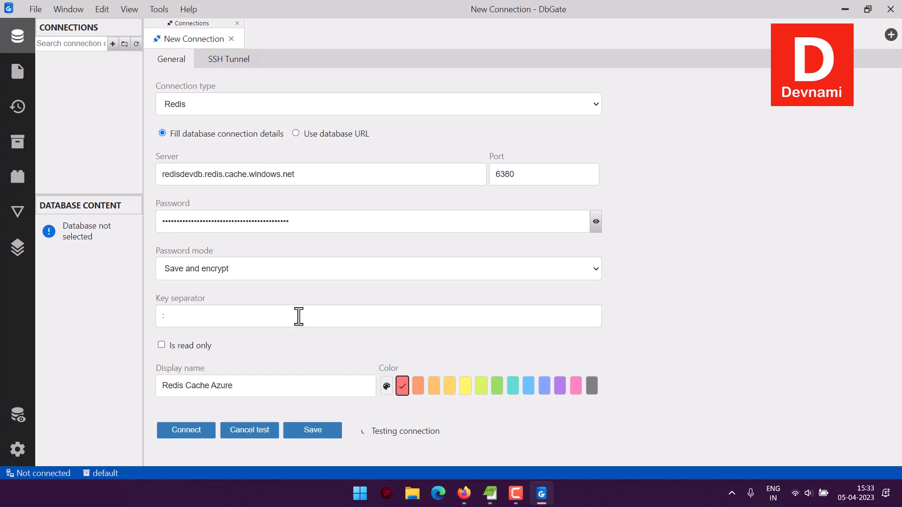
- Review the redisdevdb cache's overview, usage charts and access keys in the Azure portal while the DbGate connection test runs
click(464, 492)
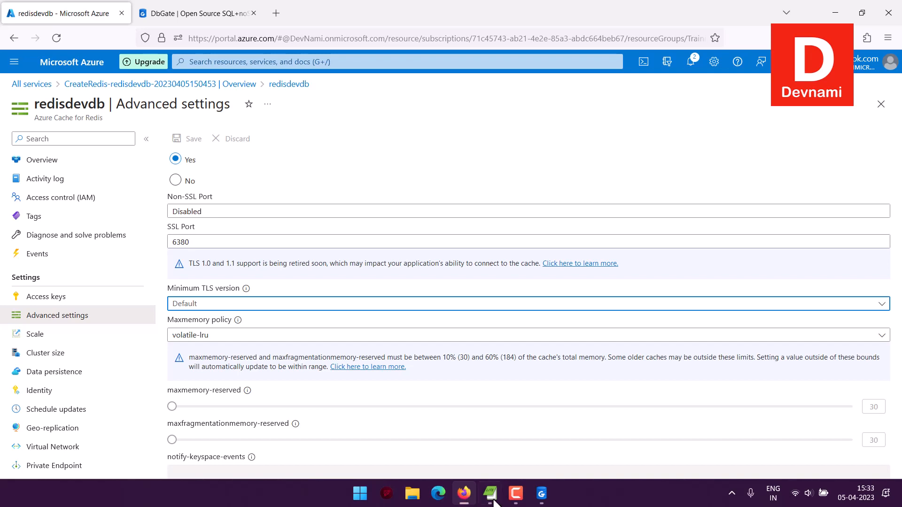
click(41, 162)
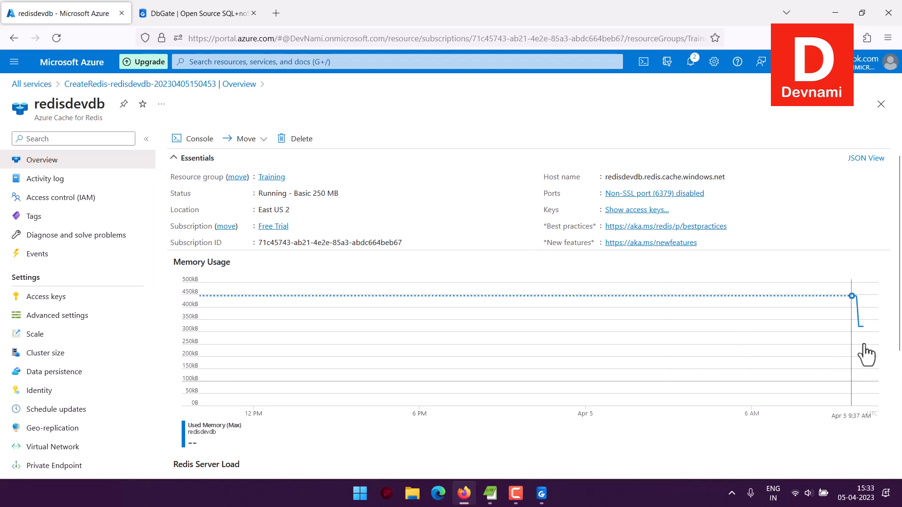
scroll(900, 359, down, 3)
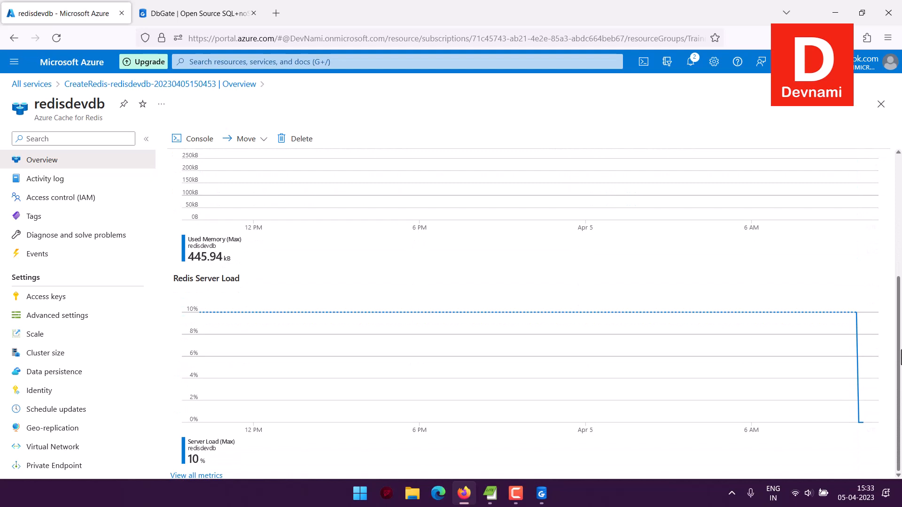
scroll(529, 310, up, 4)
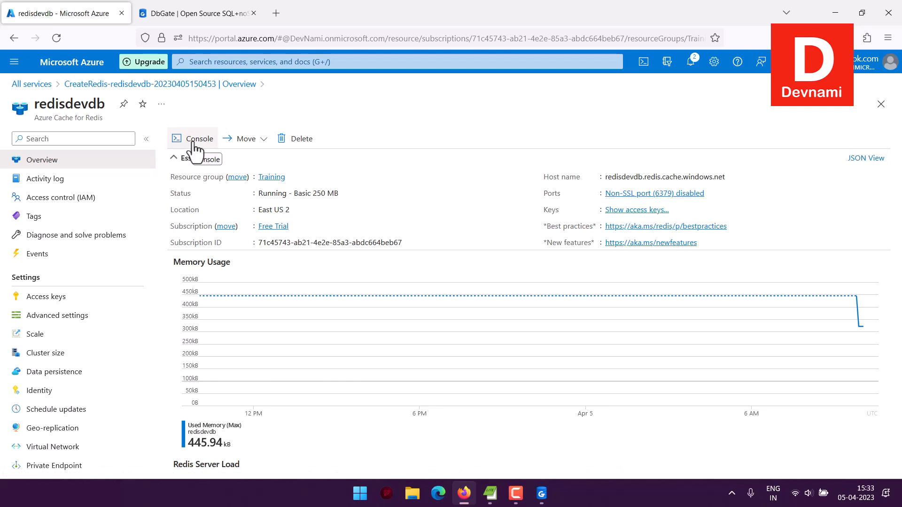
click(541, 493)
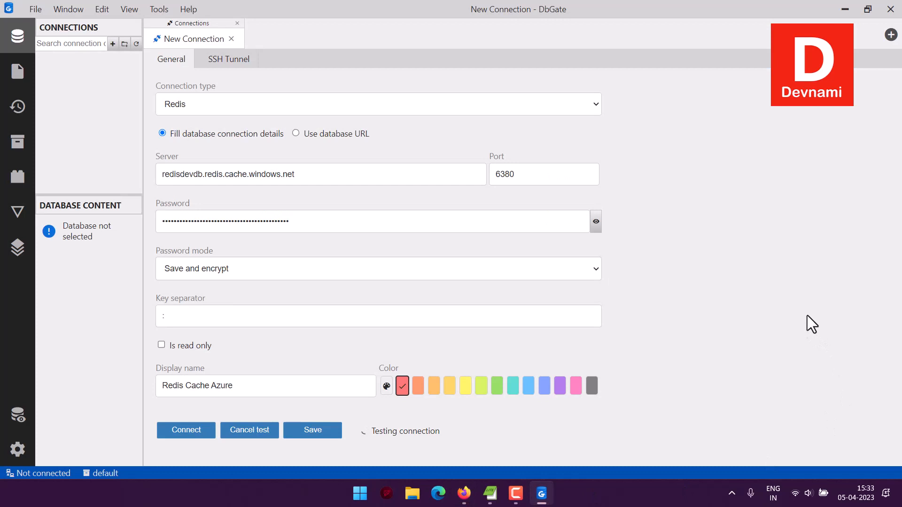
click(464, 494)
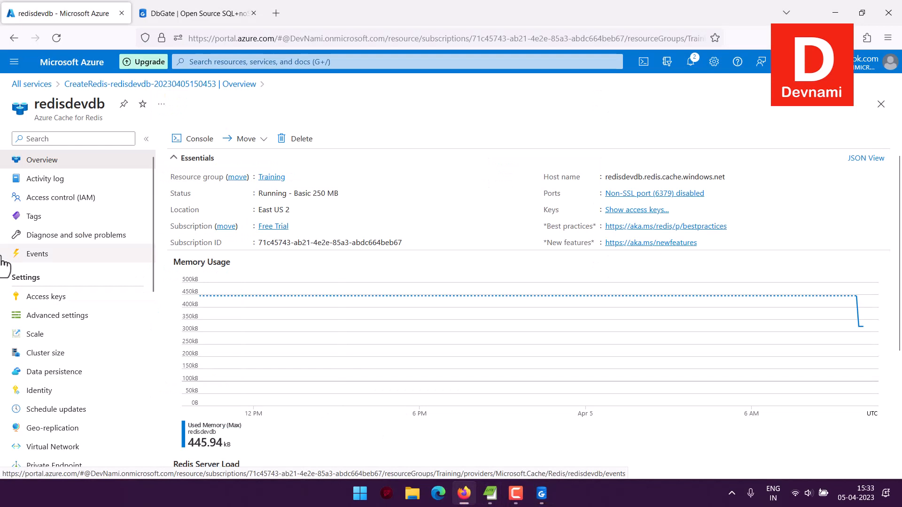
click(636, 211)
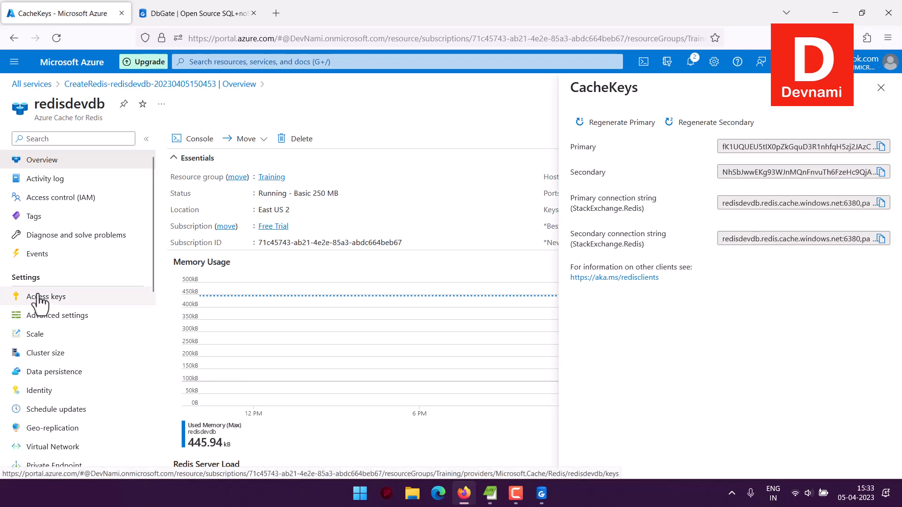
- Set the DbGate connection's port to 6379, check the non-SSL port's status in the Azure portal, and test the connection
click(540, 494)
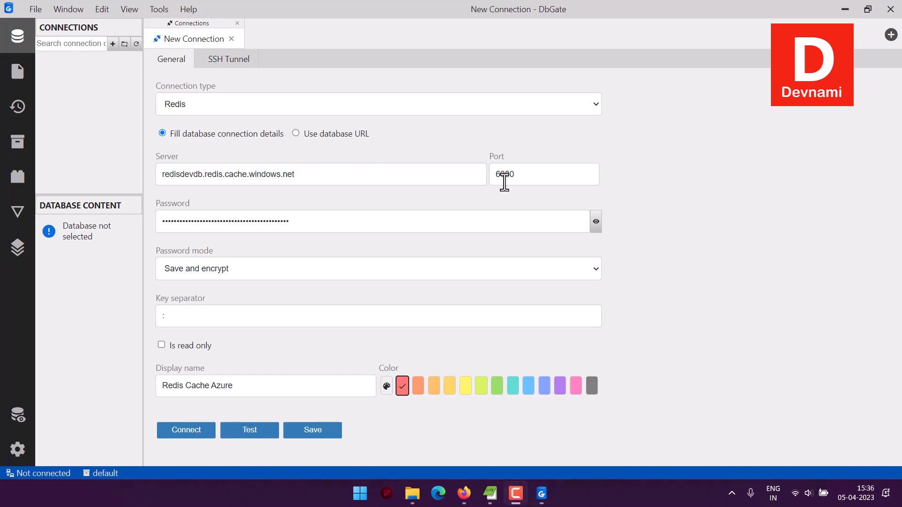
drag(505, 174, 542, 177)
text(79)
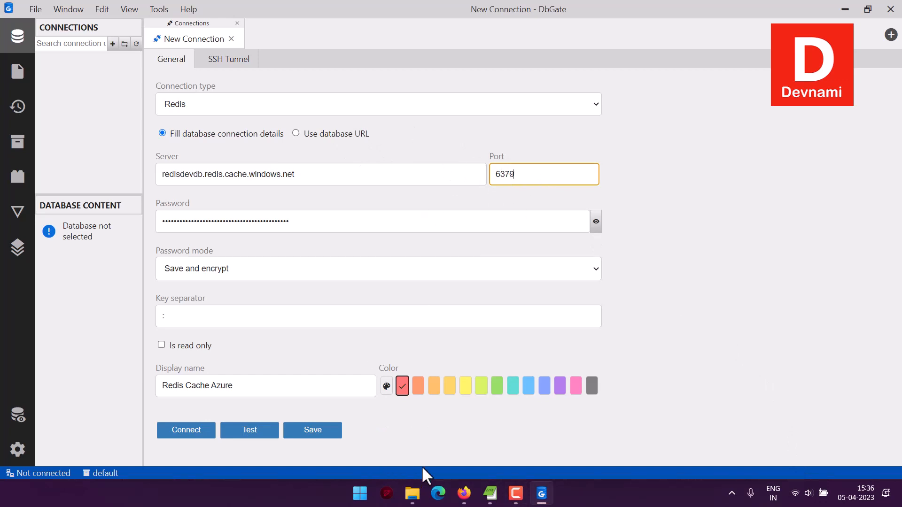
click(464, 492)
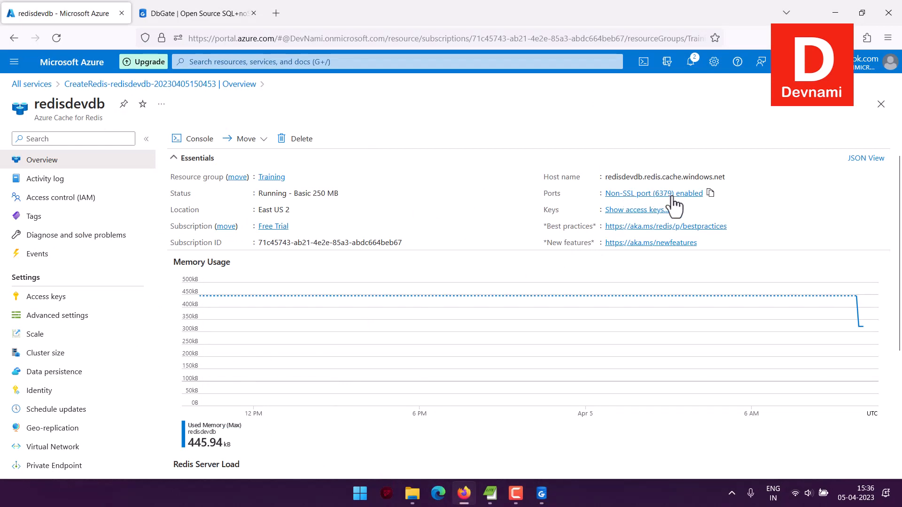
click(541, 491)
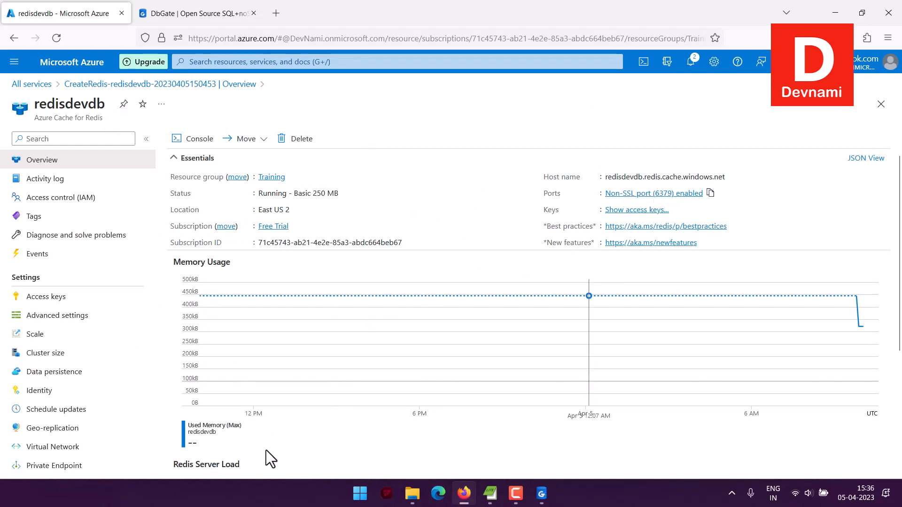
click(253, 432)
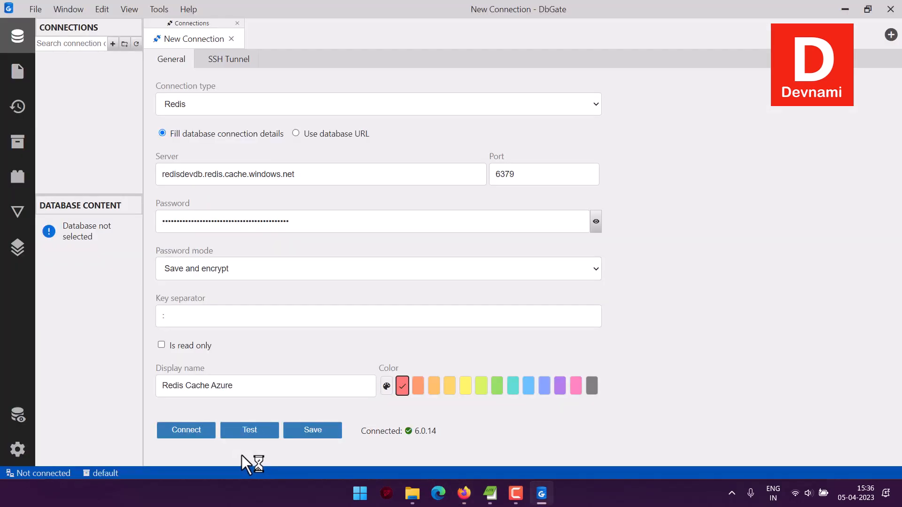
- Recheck the cache's overview in the Azure portal and save the Redis Cache Azure connection in DbGate
click(464, 492)
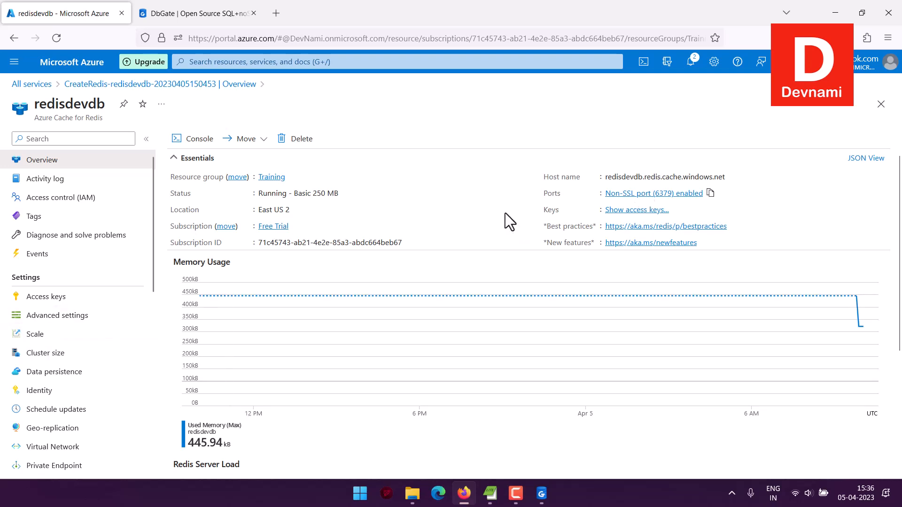
click(541, 493)
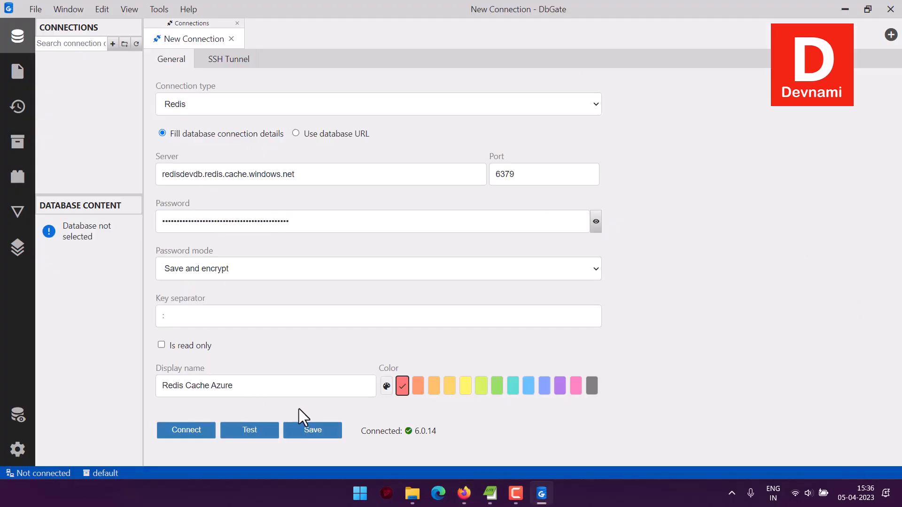
click(311, 429)
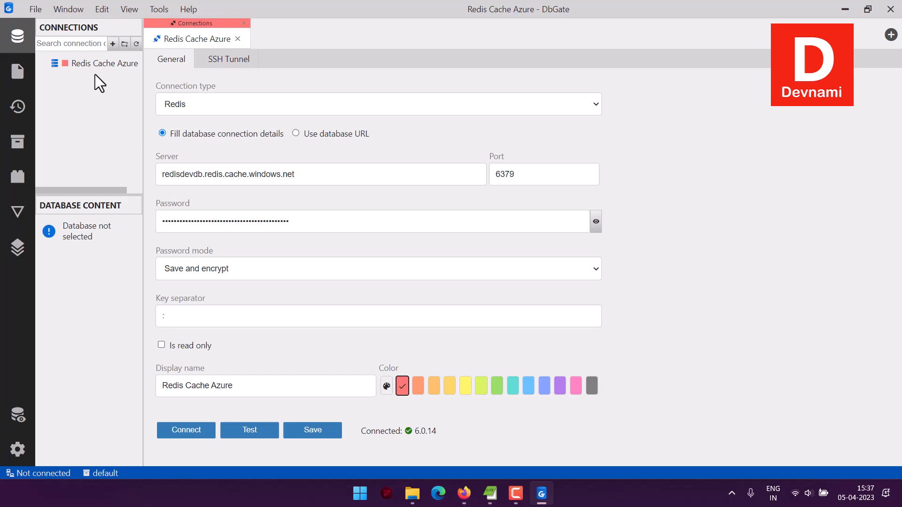
click(323, 431)
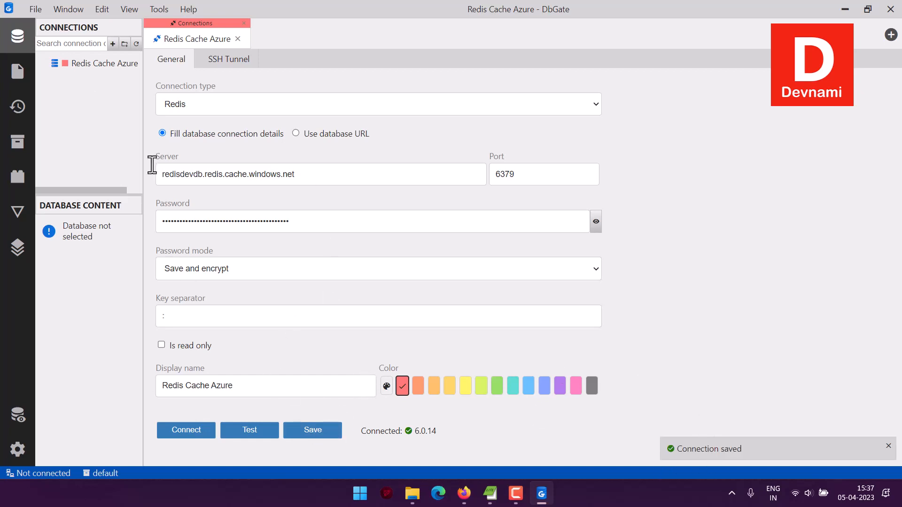
- Connect to Redis Cache Azure, close its connection settings, and widen the connections list to look through its databases
double_click(101, 65)
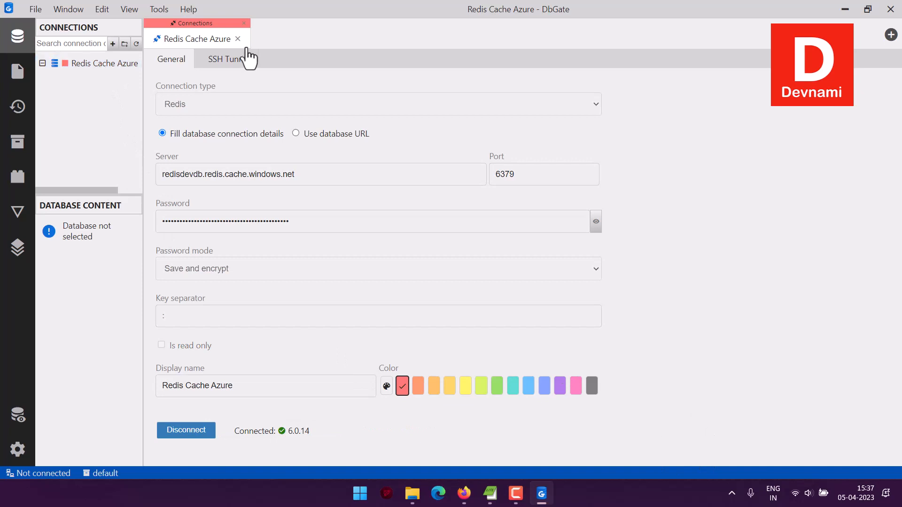
click(243, 23)
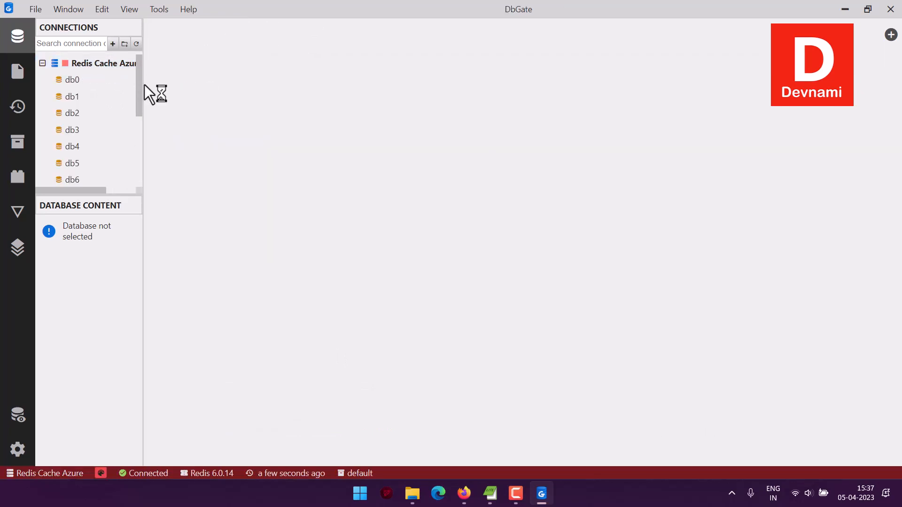
drag(141, 85, 207, 84)
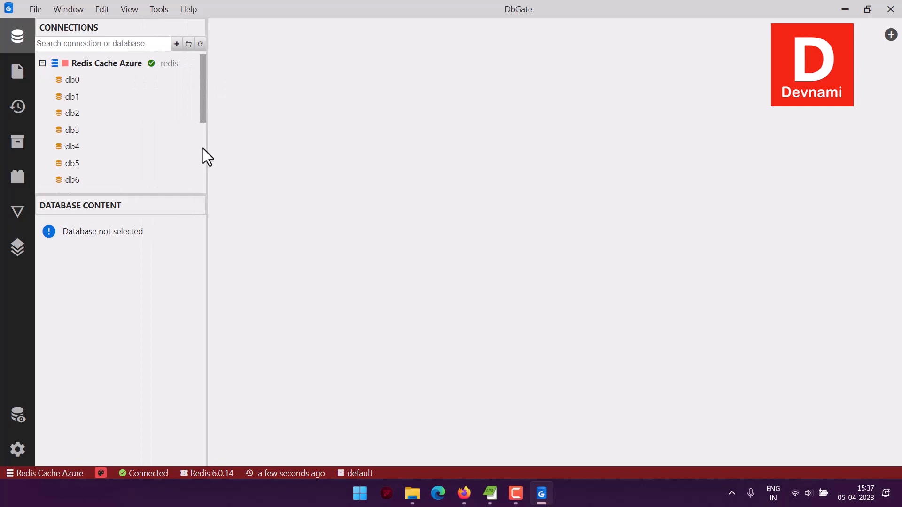
drag(203, 149, 206, 207)
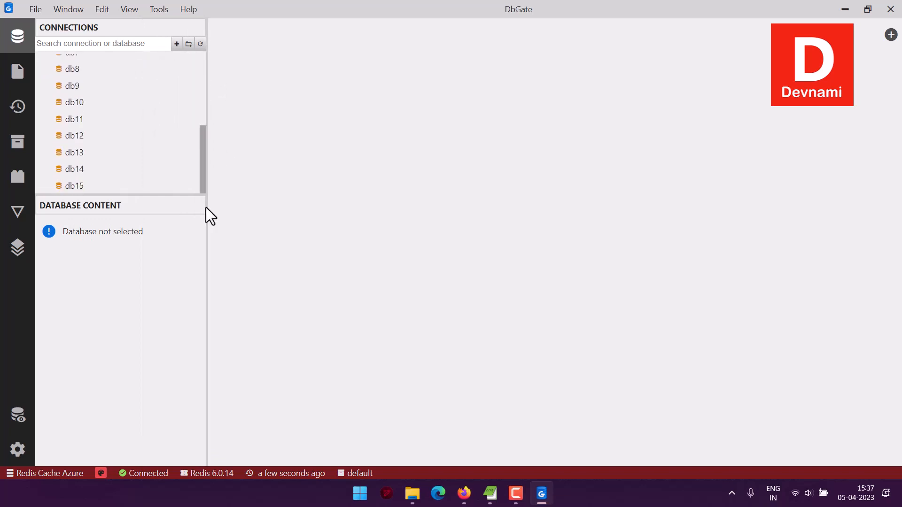
scroll(73, 81, up, 5)
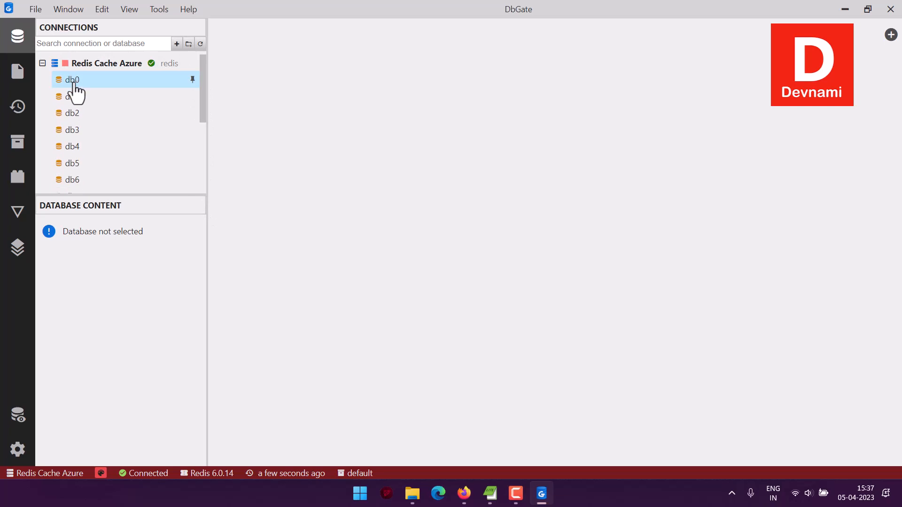
- Check the key lists of databases db0 and db1, ending with db0 selected
click(77, 81)
click(84, 117)
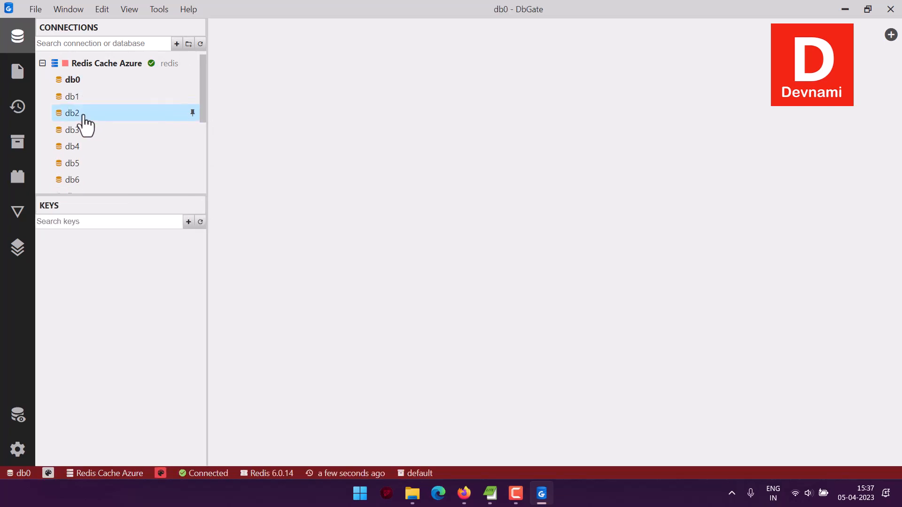
click(75, 80)
right_click(77, 80)
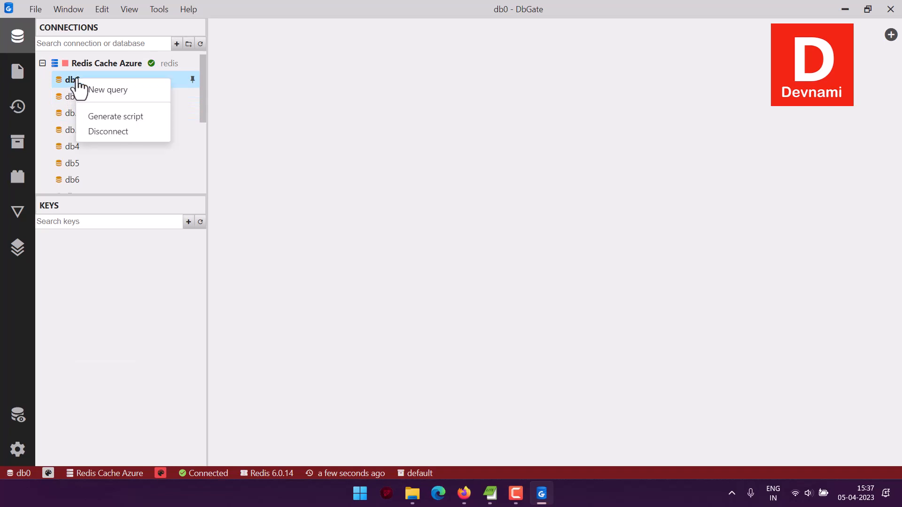
click(61, 96)
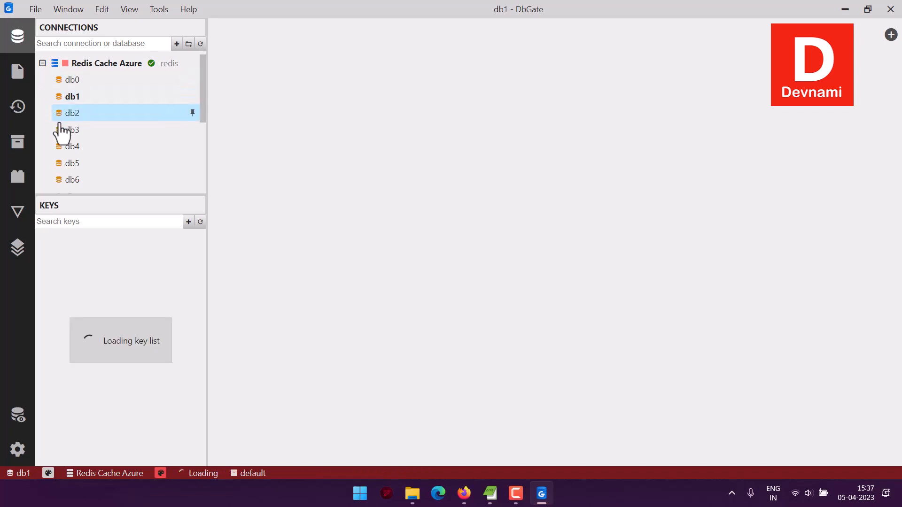
click(73, 82)
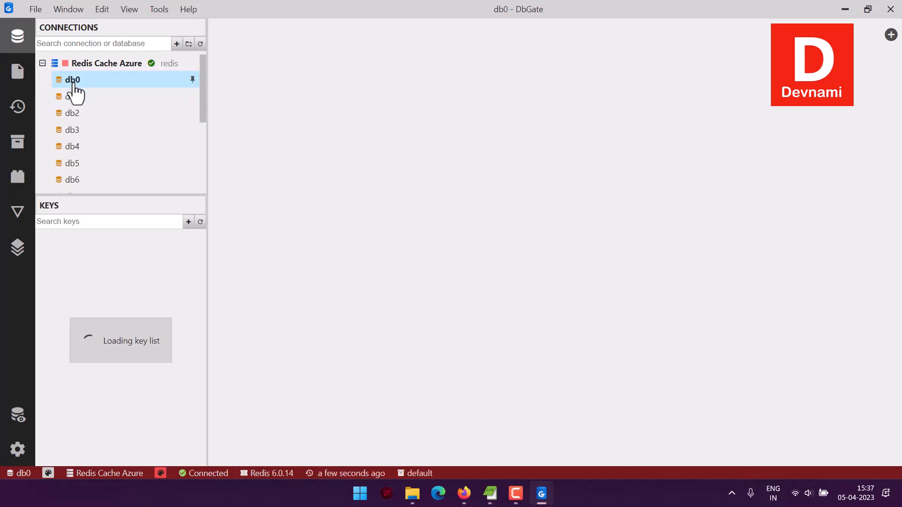
- Open a new query on the db0 database and execute the PING command in it
right_click(85, 79)
click(110, 90)
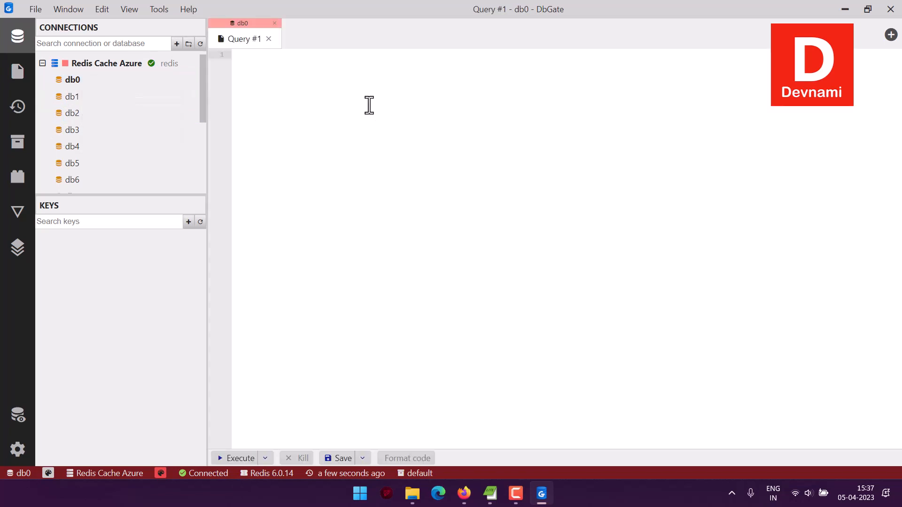
text(PING)
right_click(369, 105)
click(385, 116)
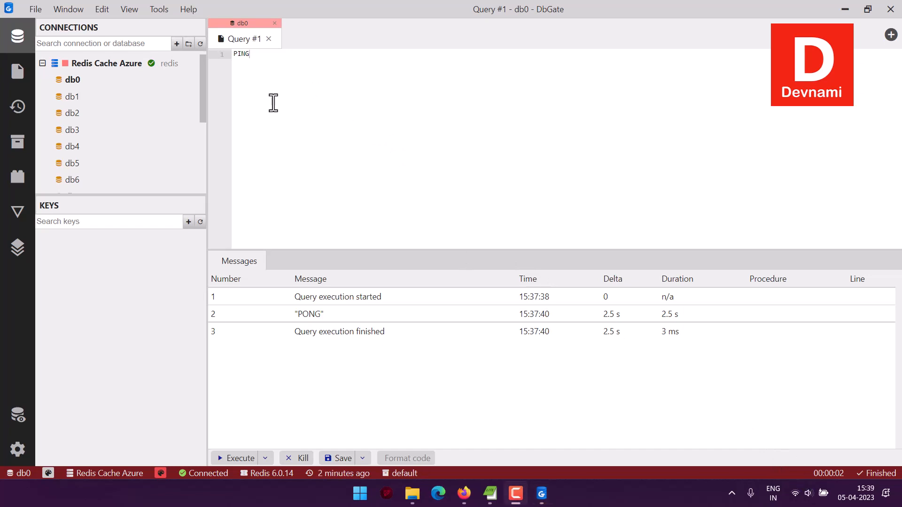
- Replace the PING query with SADD commands adding one, two and three to the set demo, followed by SMEMBERS demo
drag(249, 53, 206, 48)
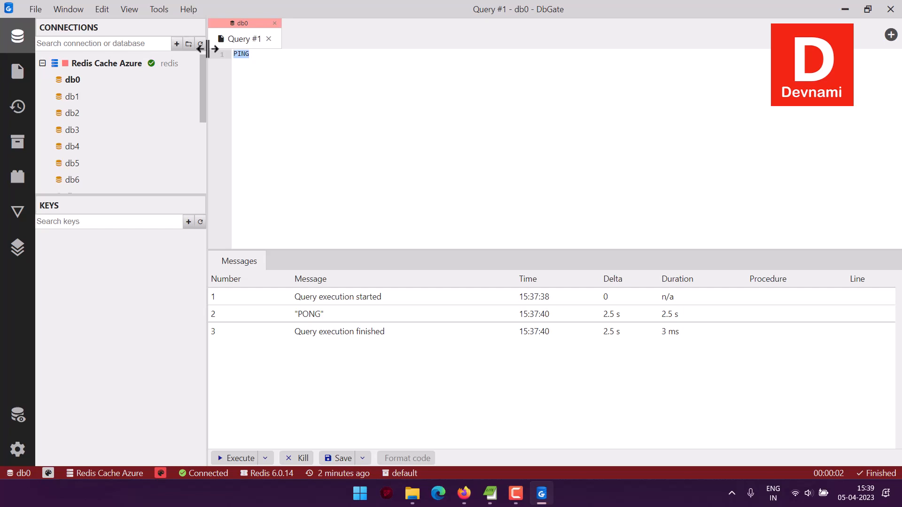
key(BackSpace)
text(SADD demo one)
key(Return)
text(SADD )
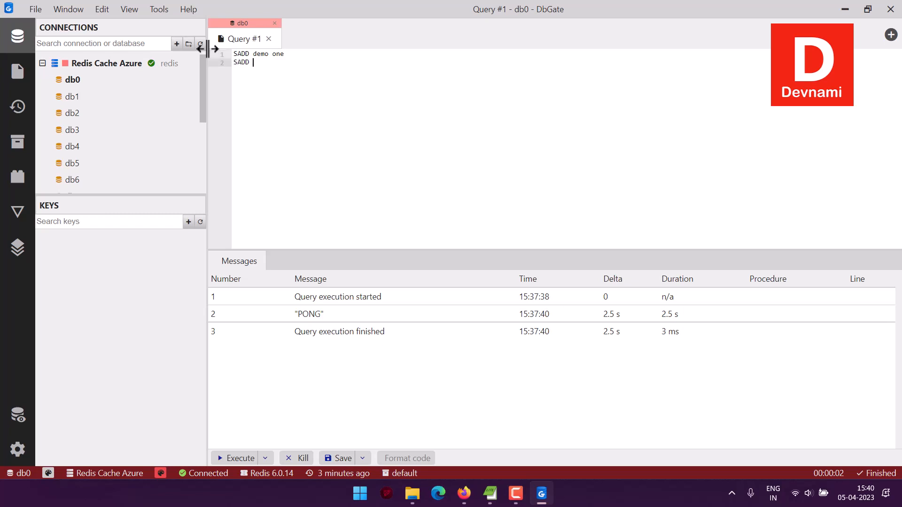
text(demo two)
key(Return)
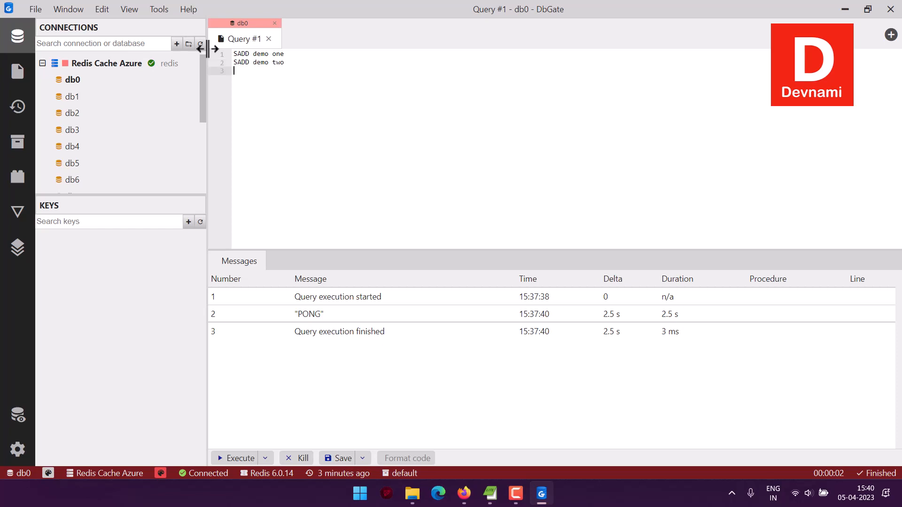
text(SADD demo three)
key(Return)
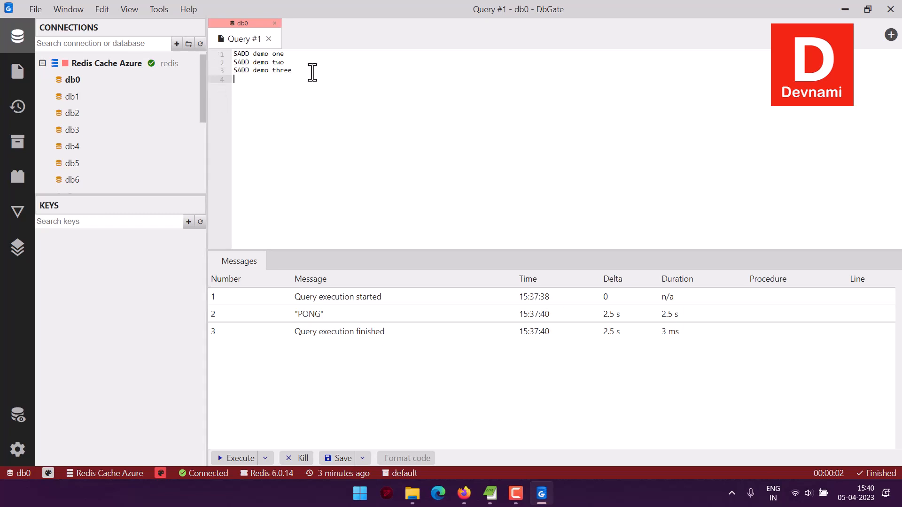
text(SMEMBERS demo)
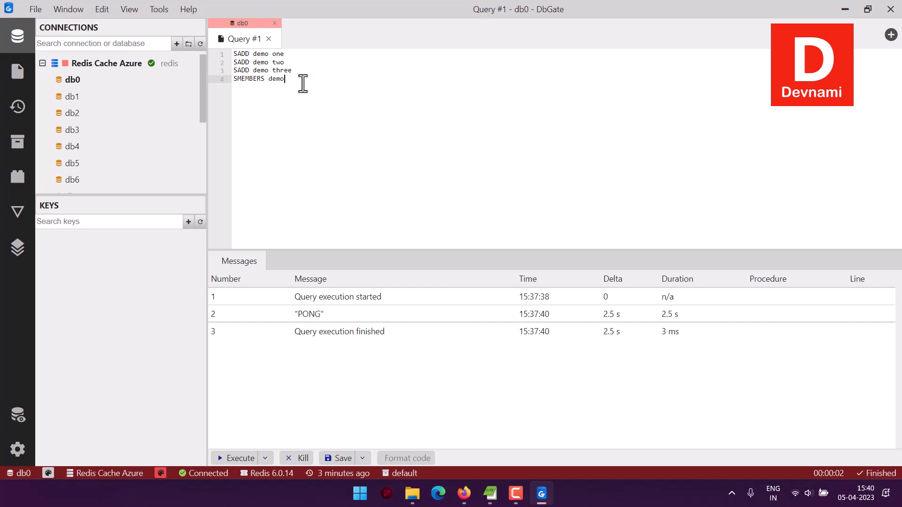
- Select all four lines of the set query and execute them
drag(302, 80, 236, 57)
right_click(280, 61)
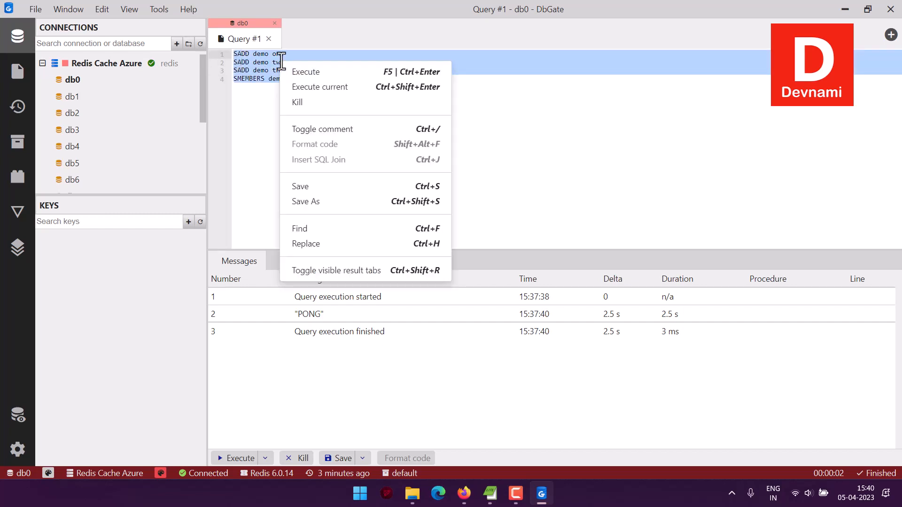
click(399, 72)
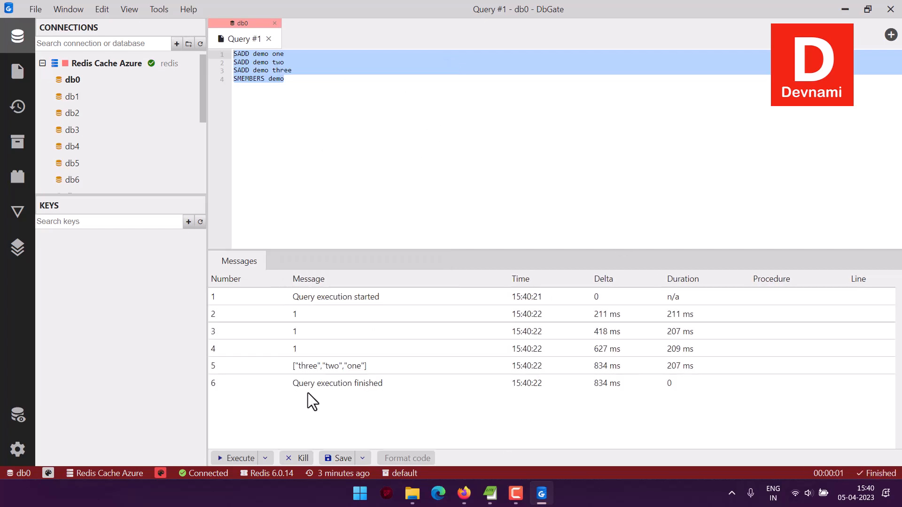
- Replace the set commands with LPUSH commands adding one, two and three to dlist, followed by LRANGE dlist 0 4
click(310, 85)
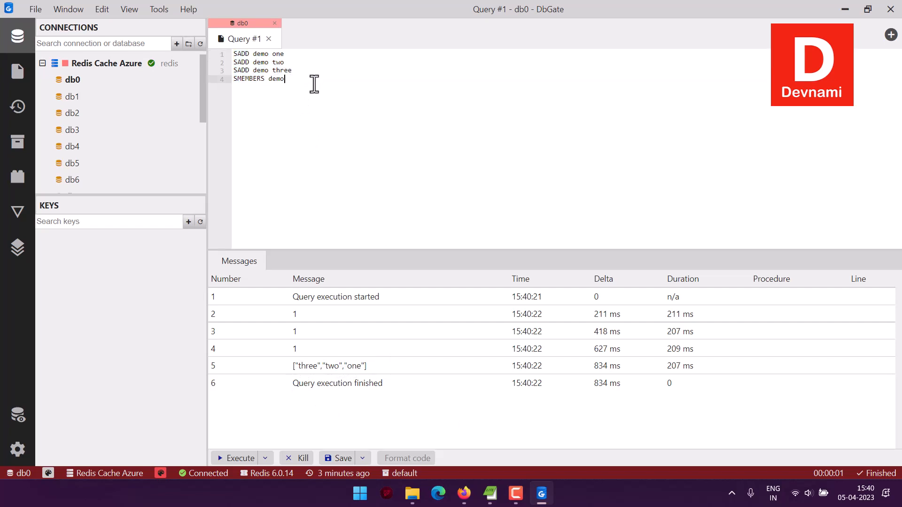
drag(322, 87, 233, 53)
text(LL)
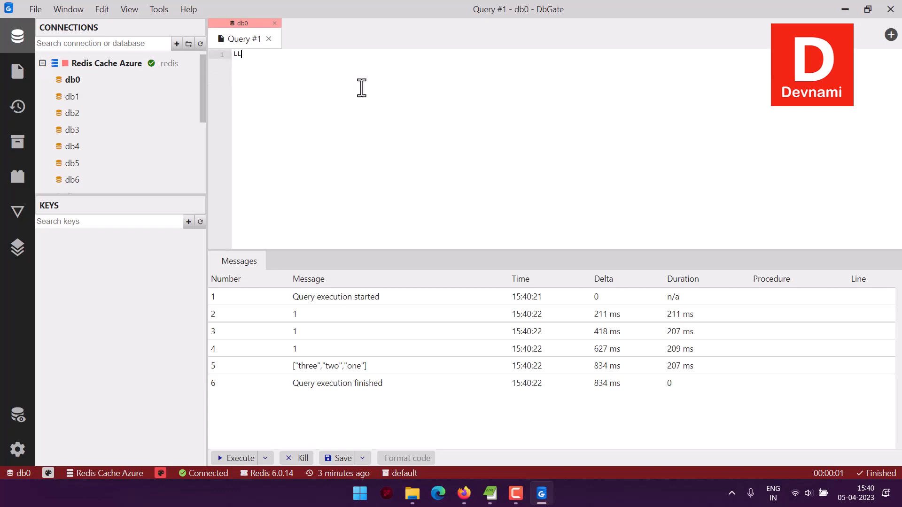
key(BackSpace)
text(PUSH dlist one)
key(Return)
text(LPUSH)
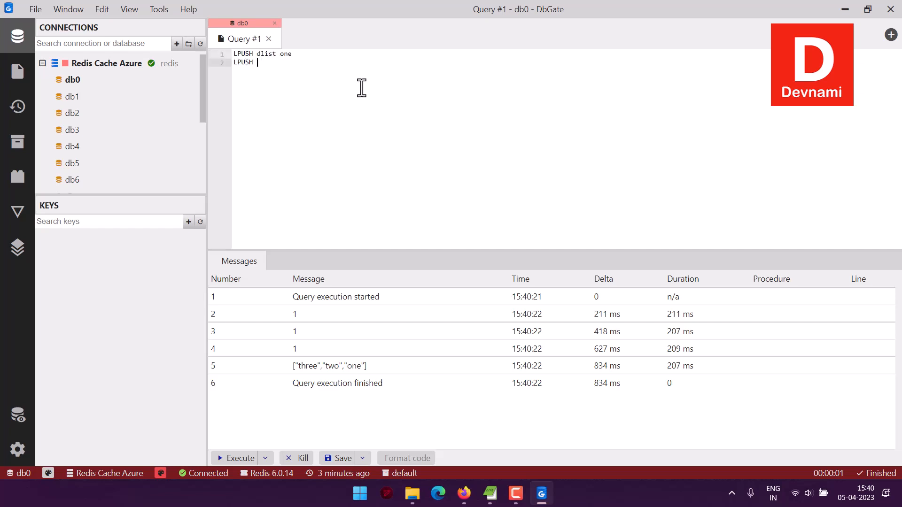
text(dlist two)
key(Return)
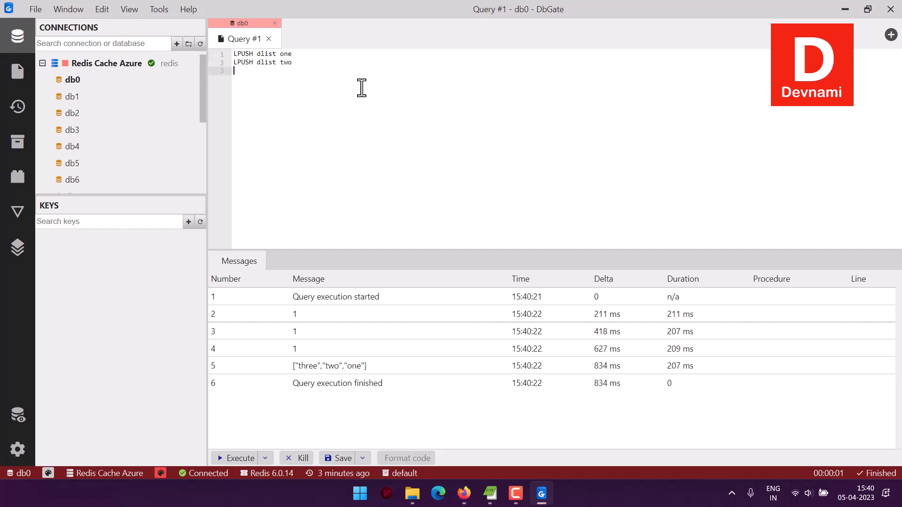
text(LPUSH dlist three)
key(Return)
text(L)
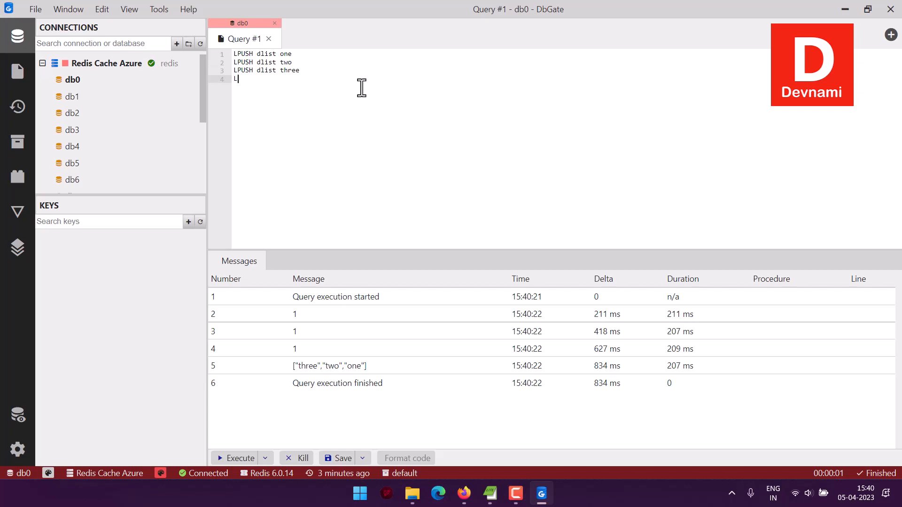
text(RANGE dlist 0 4)
- Select all four lines of the dlist query and execute them
drag(356, 87, 243, 58)
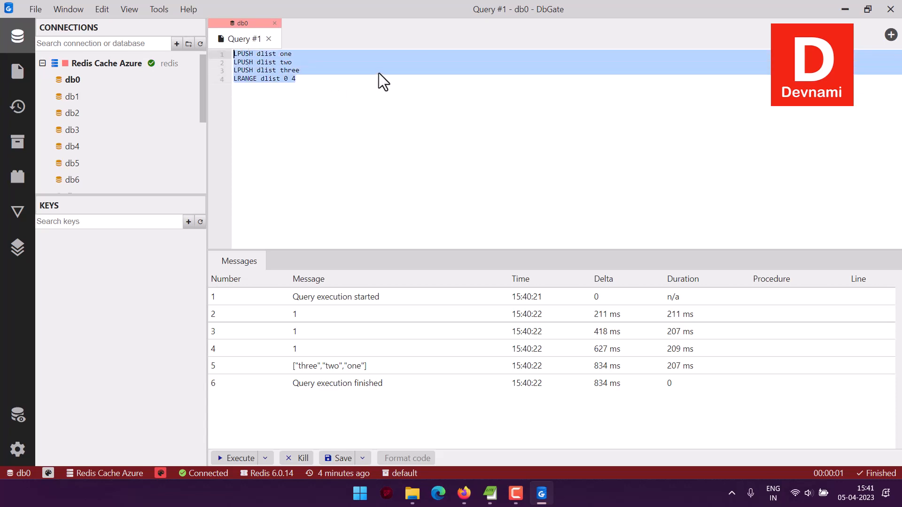
right_click(366, 65)
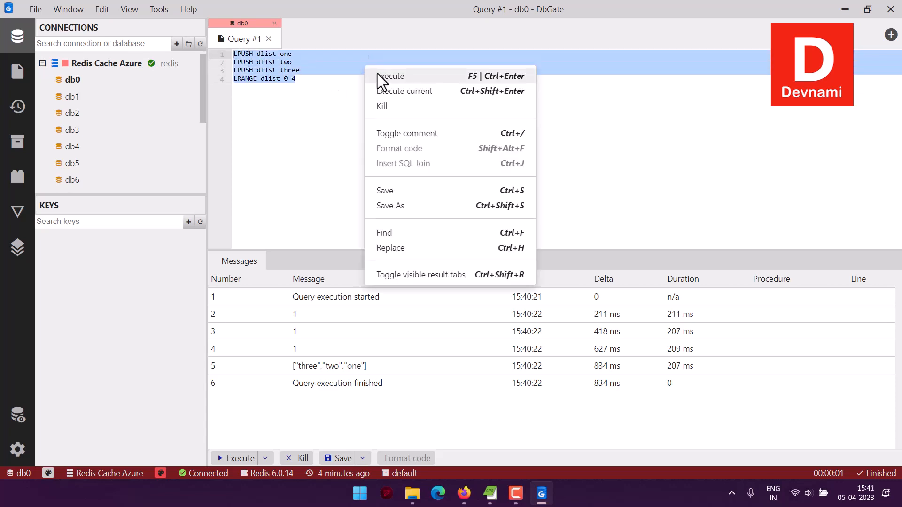
click(377, 74)
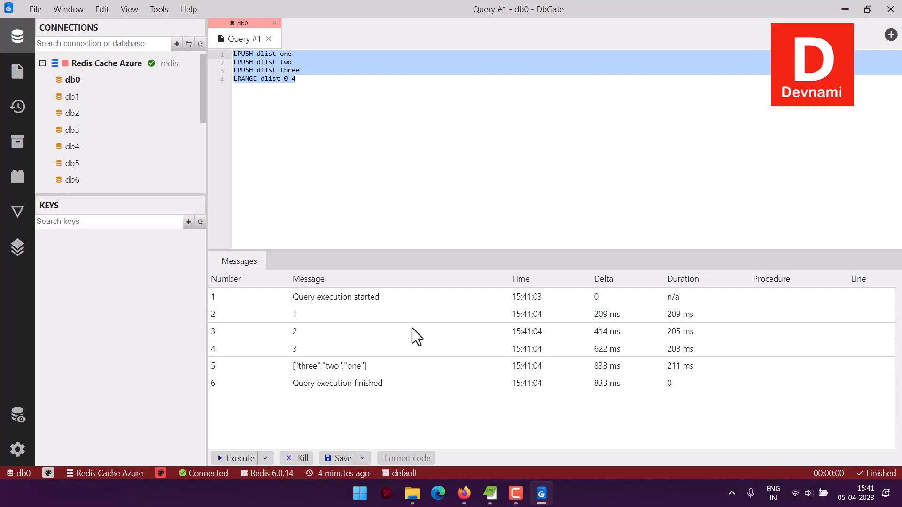
- Disconnect the Redis Cache Azure connection and accept closing its open query
right_click(94, 63)
click(136, 139)
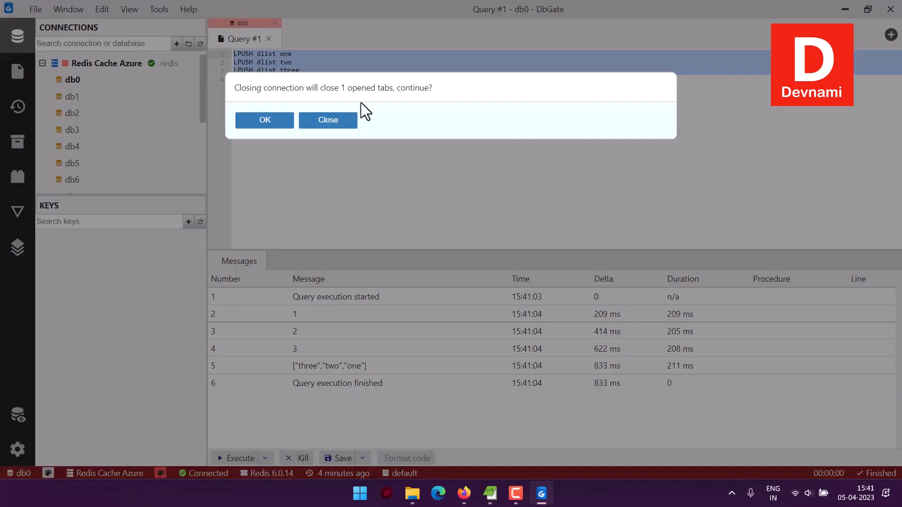
click(290, 121)
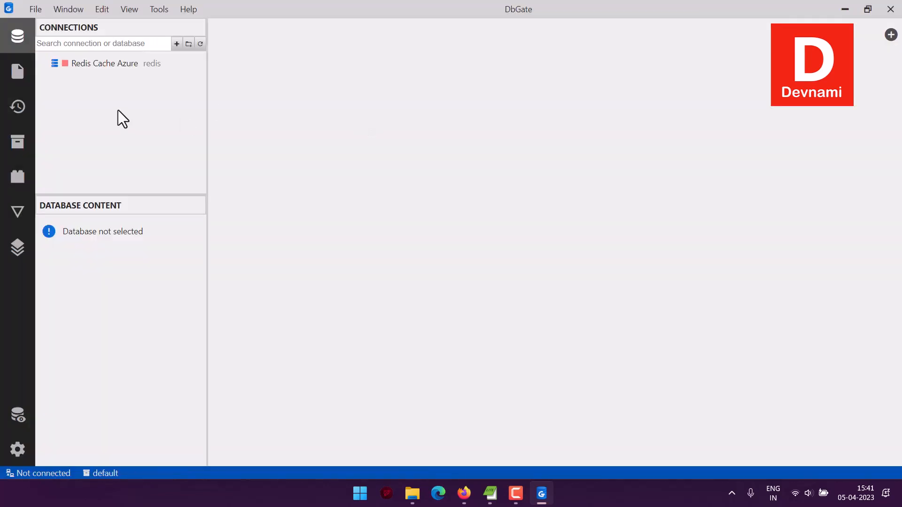